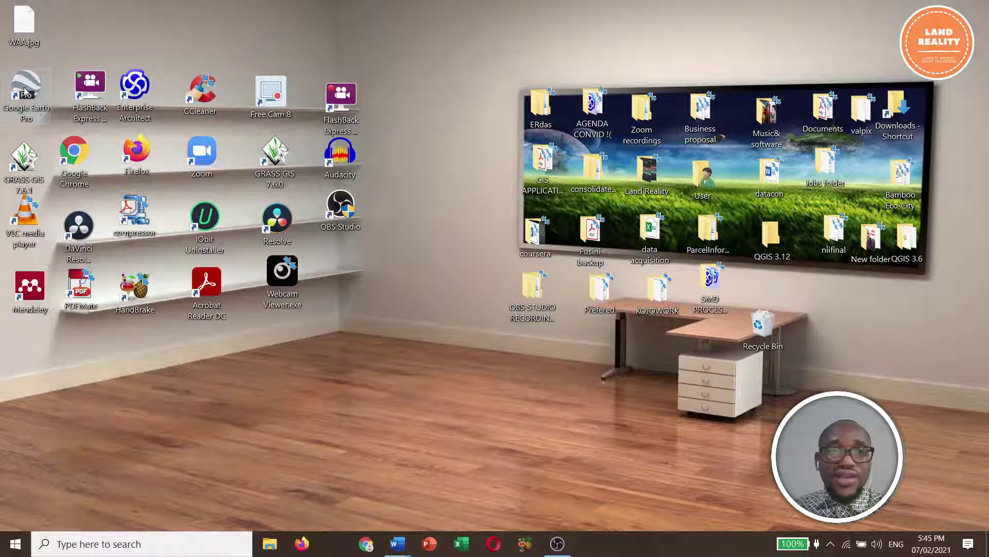
Launch Google Earth Pro and dismiss the Start-up Tips so the globe is visible
{"action": "double_click", "coordinate": [25, 91]}
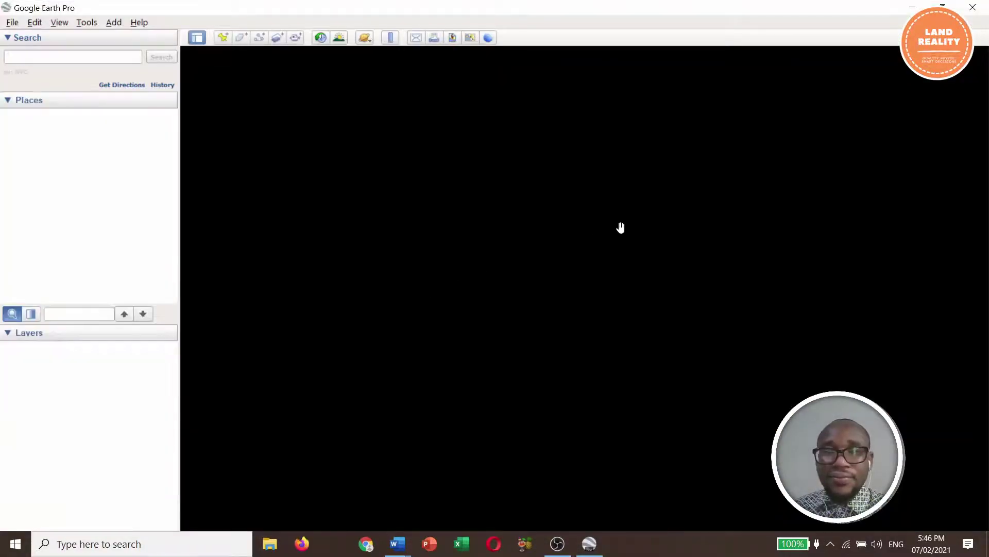
{"action": "left_click", "coordinate": [695, 408]}
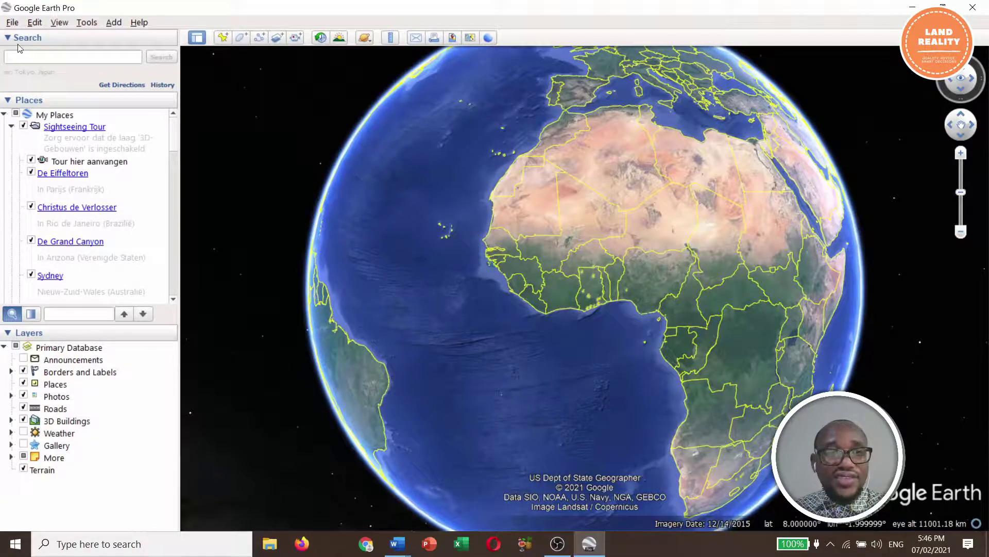
{"action": "left_click", "coordinate": [29, 58]}
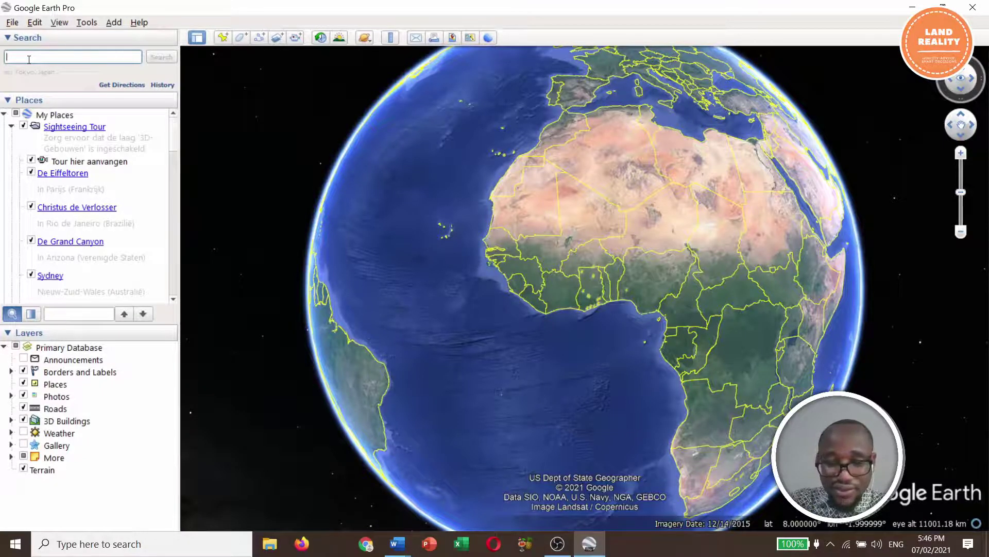
Search 'AIRPORT RESIDE' and run the search for Airport Residential Estates, Kumasi
{"action": "type", "text": "A"}
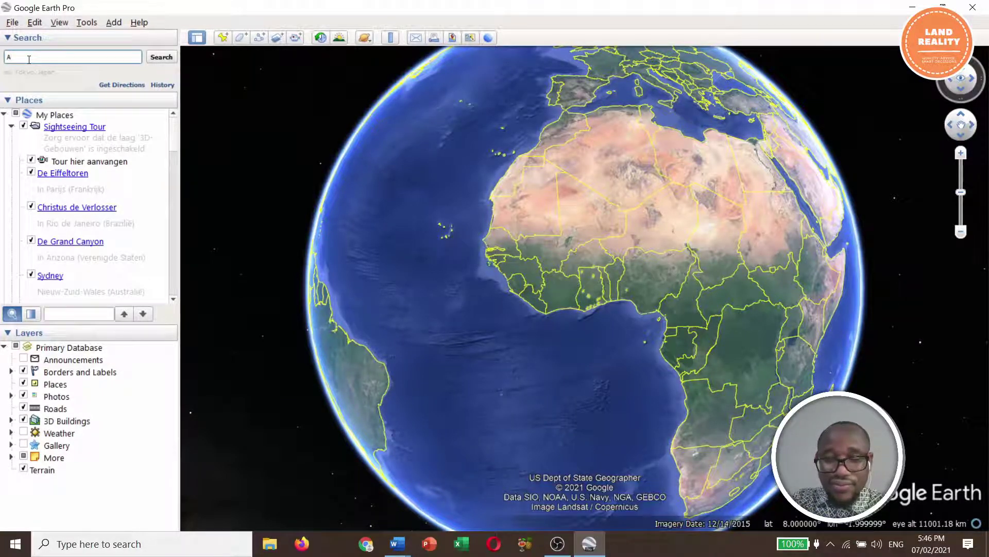
{"action": "type", "text": "IR"}
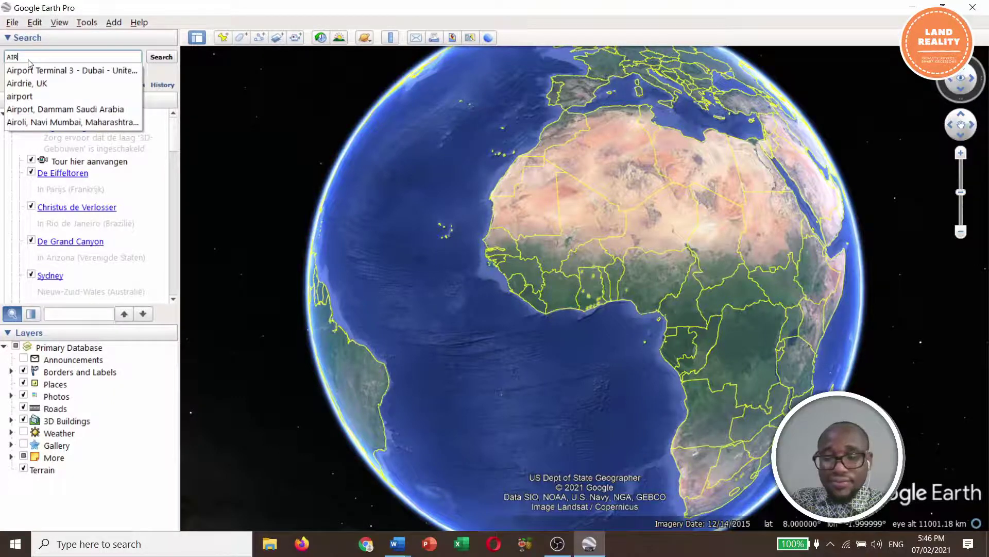
{"action": "type", "text": "PORT "}
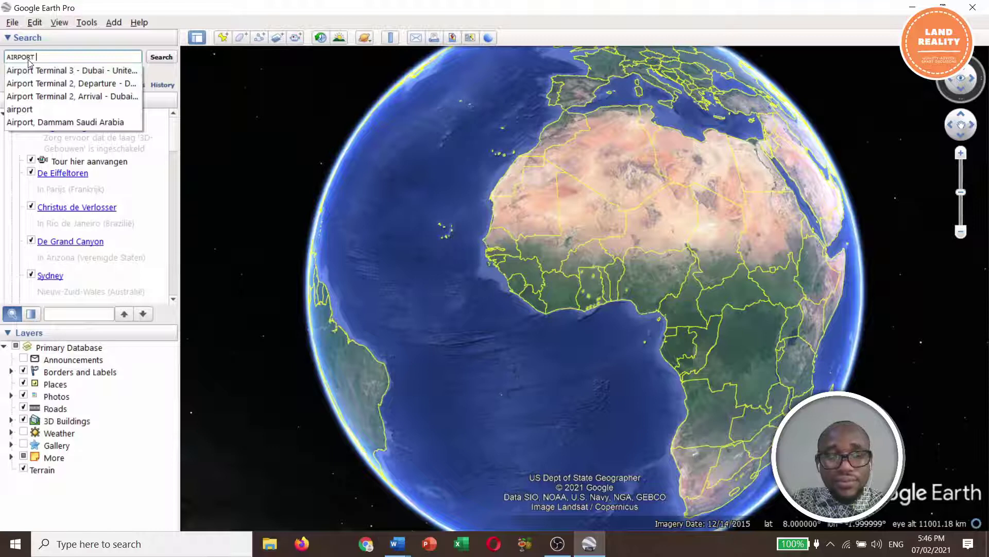
{"action": "type", "text": "RESIDE"}
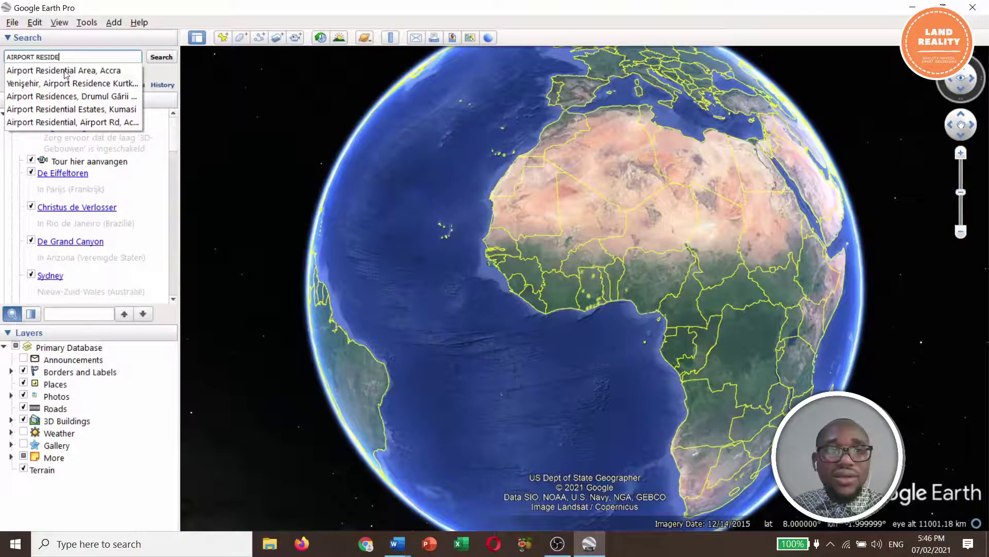
{"action": "left_click", "coordinate": [123, 112]}
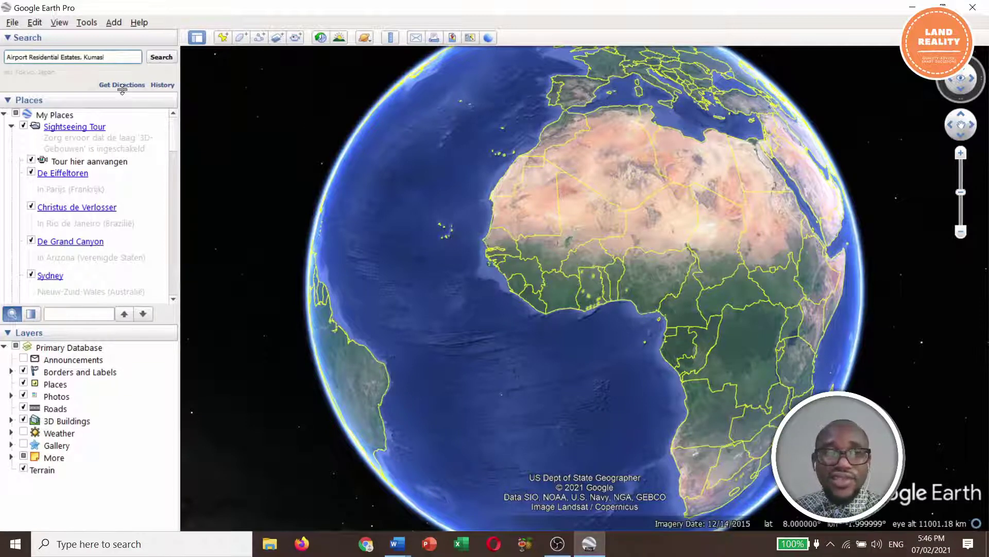
{"action": "left_click", "coordinate": [161, 57]}
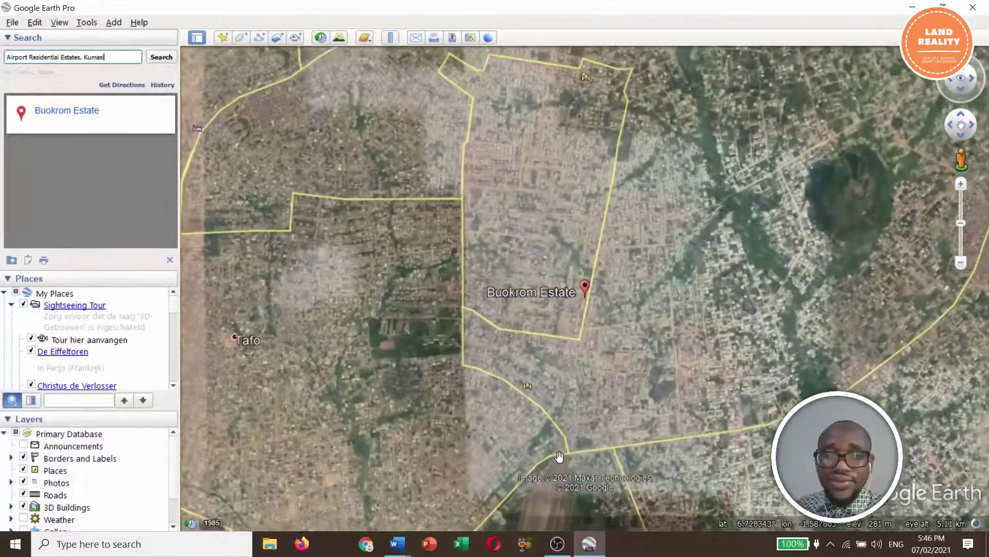
Zoom in on Buokrom Estate to about 924 m eye altitude so houses show
{"action": "scroll", "coordinate": [626, 316], "scroll_direction": "up", "scroll_amount": 3}
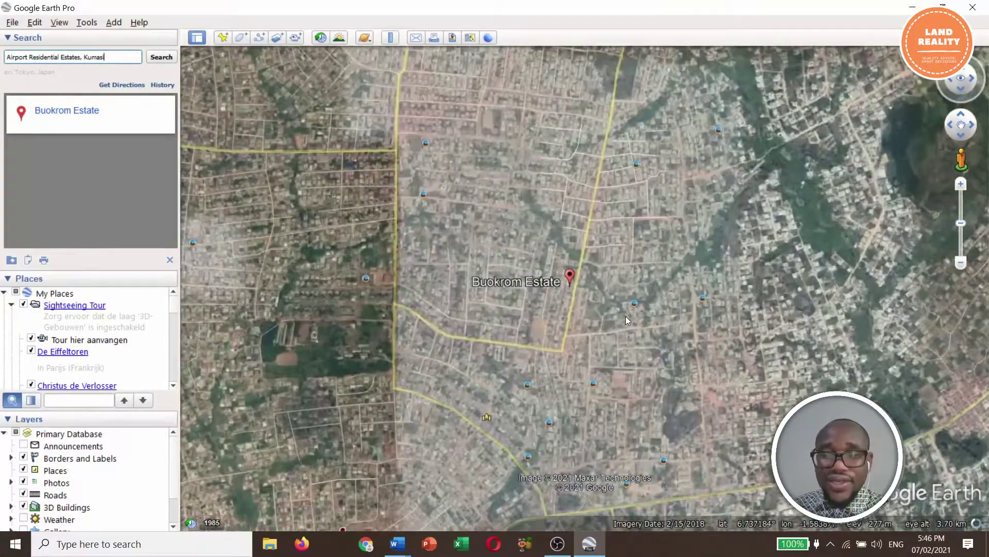
{"action": "scroll", "coordinate": [586, 325], "scroll_direction": "up", "scroll_amount": 3}
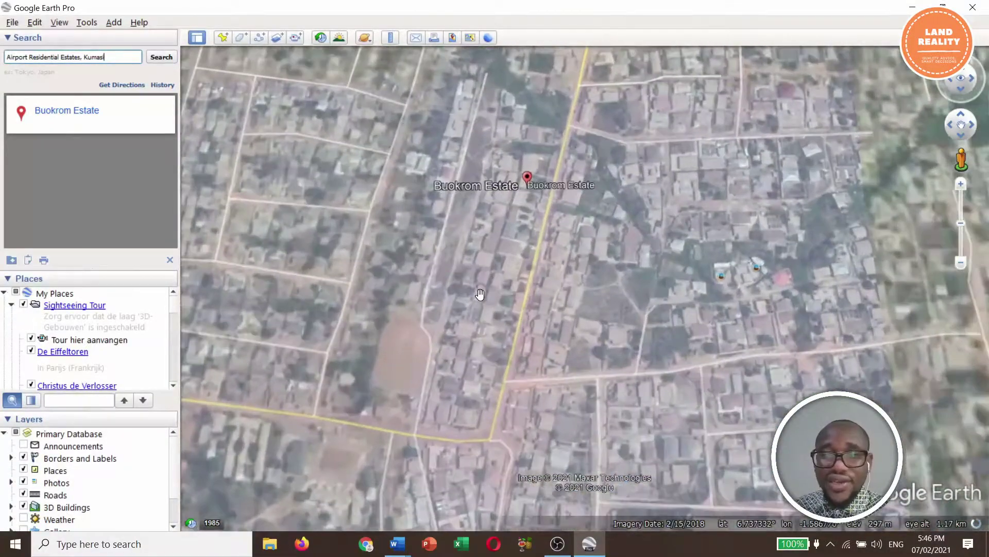
{"action": "scroll", "coordinate": [531, 299], "scroll_direction": "up", "scroll_amount": 2}
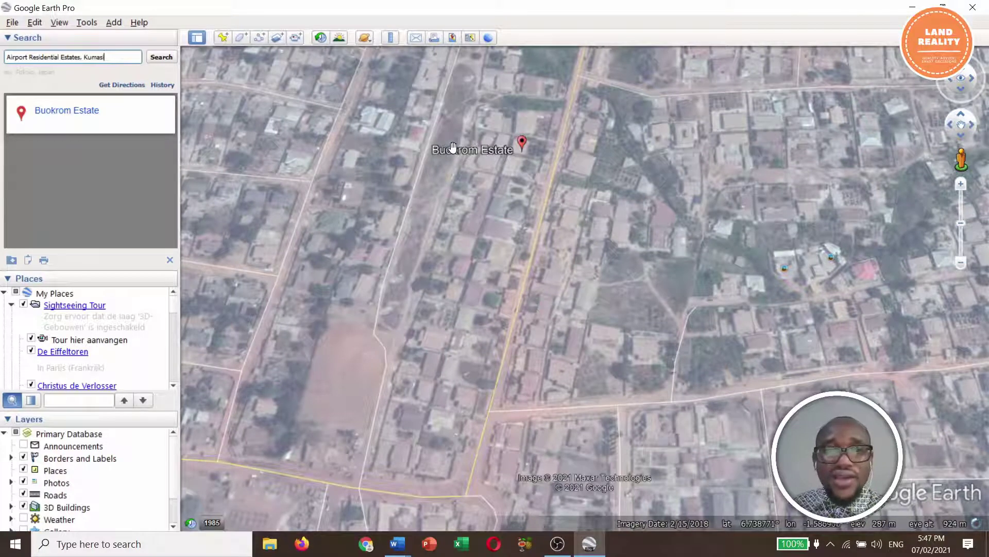
Add a placemark named TEST just southeast of the Buokrom Estate marker
{"action": "left_click", "coordinate": [226, 34]}
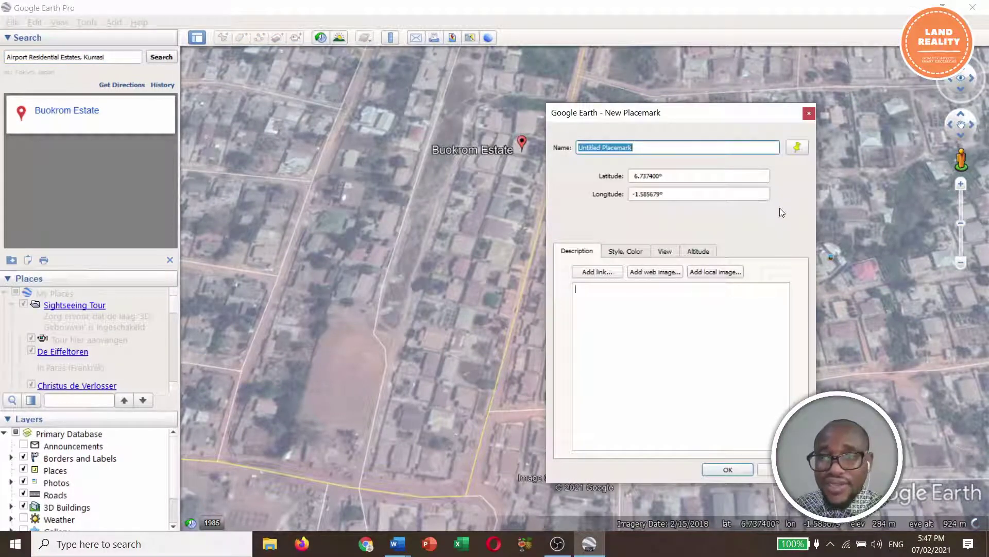
{"action": "left_click_drag", "start_coordinate": [723, 121], "coordinate": [810, 138]}
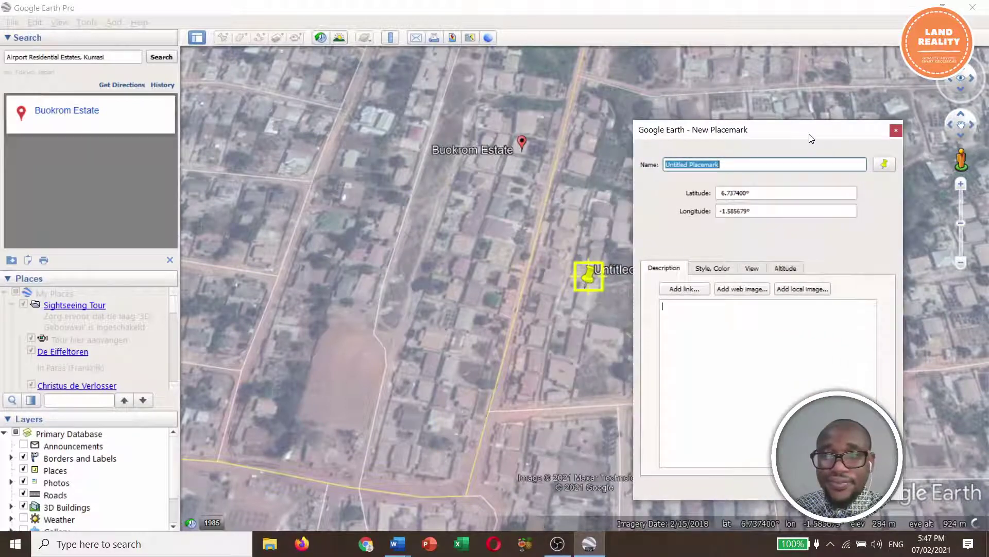
{"action": "left_click", "coordinate": [743, 163]}
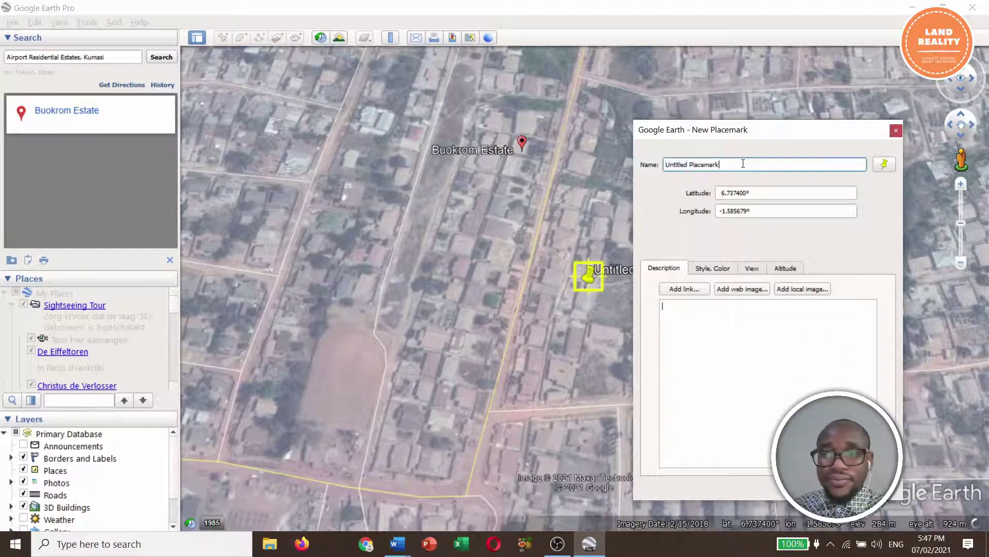
{"action": "key", "text": "BackSpace"}
{"action": "key", "text": "BackSpace"}
{"action": "key", "text": "BackSpace"}
{"action": "key", "text": "BackSpace"}
{"action": "key", "text": "BackSpace"}
{"action": "key", "text": "BackSpace"}
{"action": "key", "text": "BackSpace"}
{"action": "key", "text": "BackSpace"}
{"action": "key", "text": "BackSpace"}
{"action": "key", "text": "BackSpace"}
{"action": "key", "text": "BackSpace"}
{"action": "key", "text": "BackSpace"}
{"action": "key", "text": "BackSpace"}
{"action": "key", "text": "BackSpace"}
{"action": "key", "text": "BackSpace"}
{"action": "key", "text": "BackSpace"}
{"action": "key", "text": "BackSpace"}
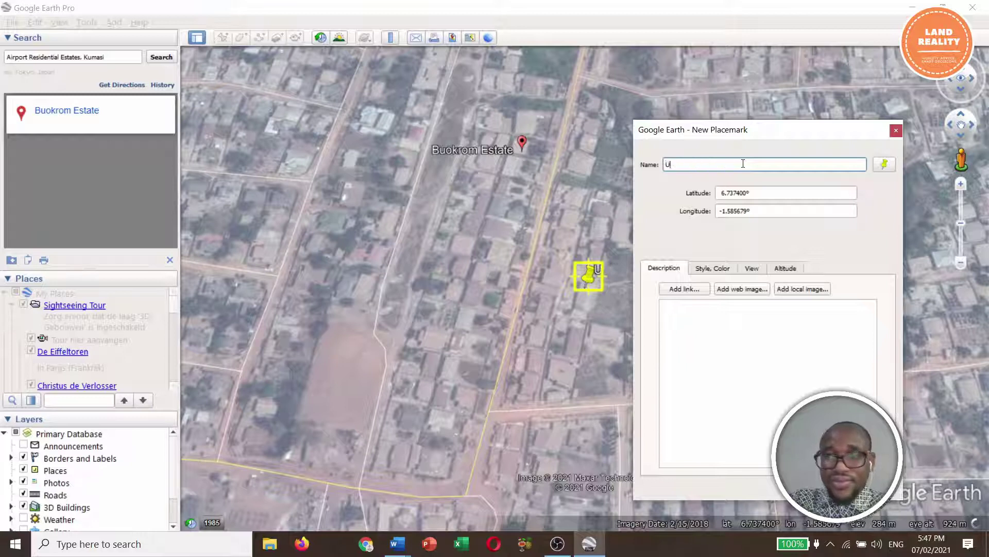
{"action": "type", "text": "TEST"}
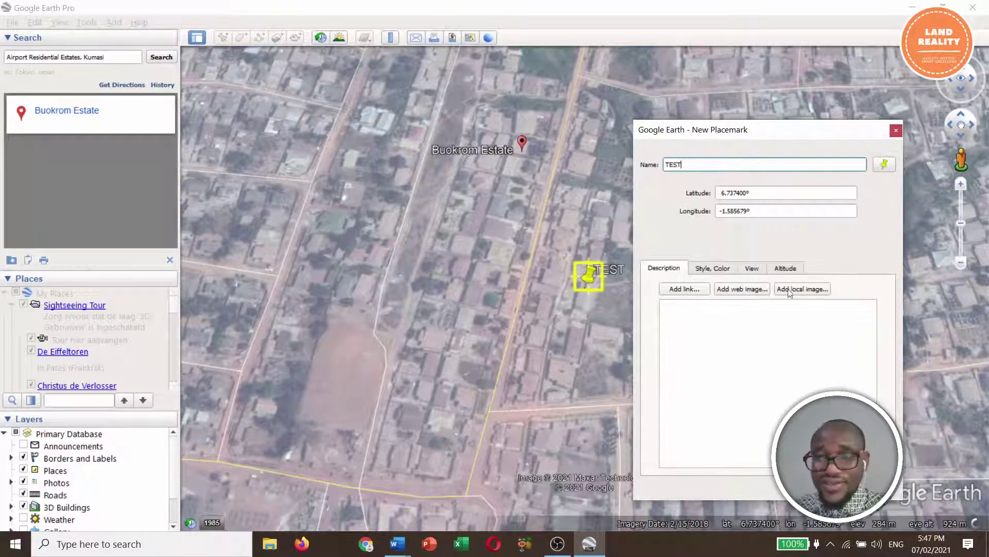
{"action": "left_click", "coordinate": [835, 487]}
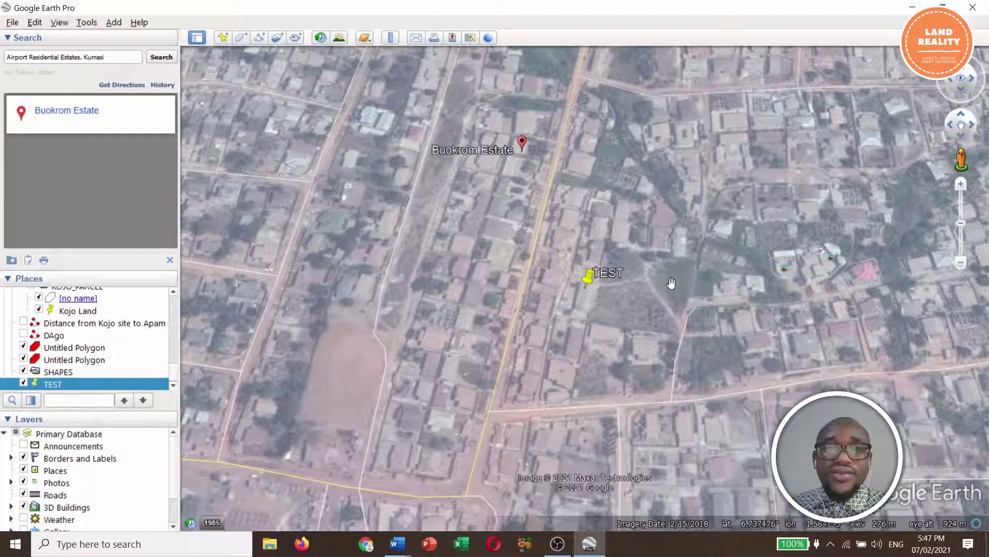
Measure a ruler circle centred on TEST with a 225.41 m radius
{"action": "left_click", "coordinate": [391, 38]}
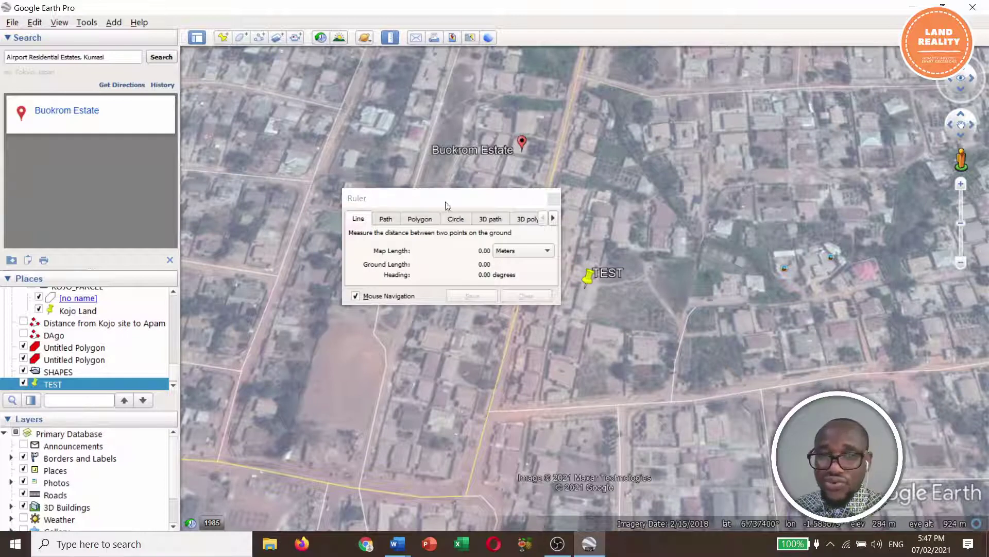
{"action": "left_click_drag", "start_coordinate": [469, 203], "coordinate": [384, 179]}
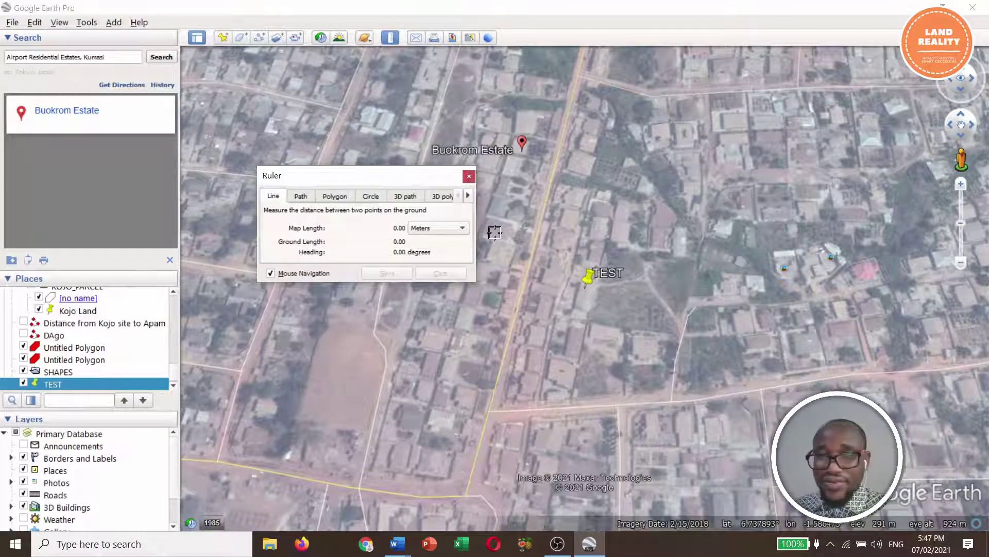
{"action": "left_click", "coordinate": [370, 199]}
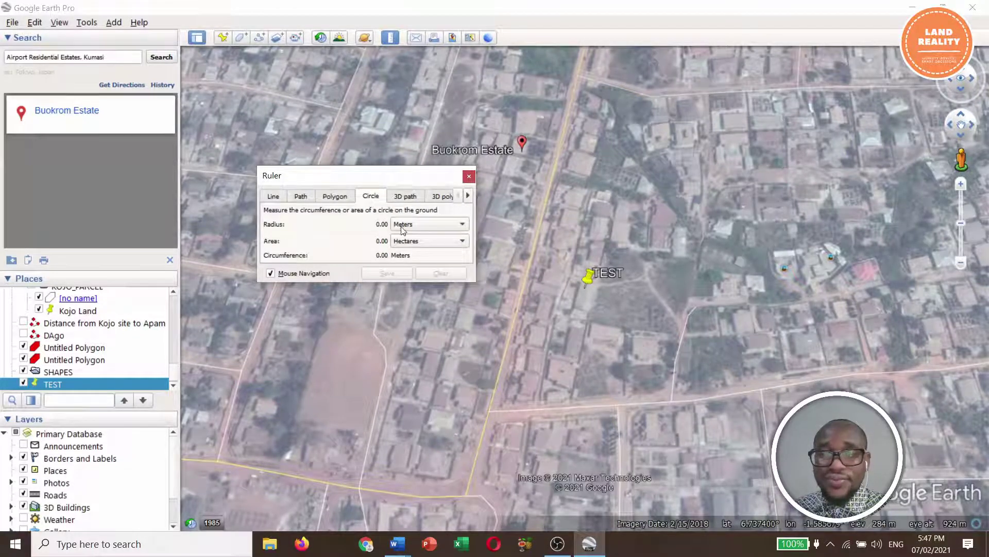
{"action": "left_click_drag", "start_coordinate": [403, 181], "coordinate": [391, 152]}
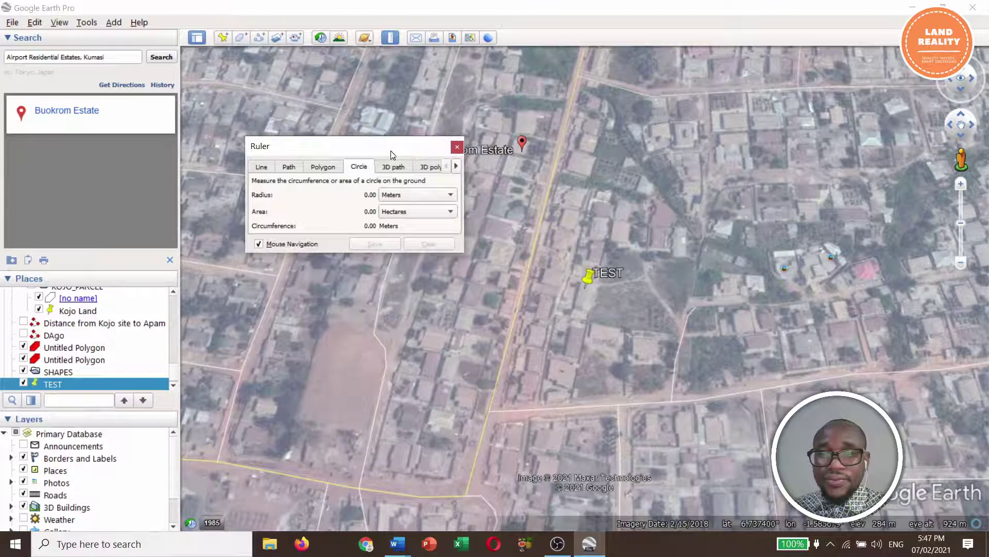
{"action": "left_click", "coordinate": [571, 267]}
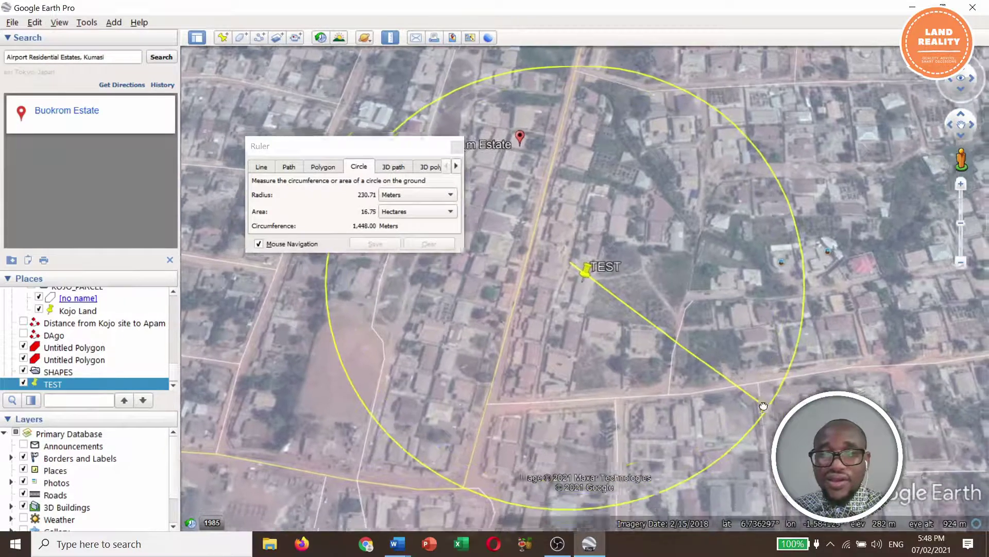
{"action": "left_click_drag", "start_coordinate": [764, 405], "coordinate": [753, 390]}
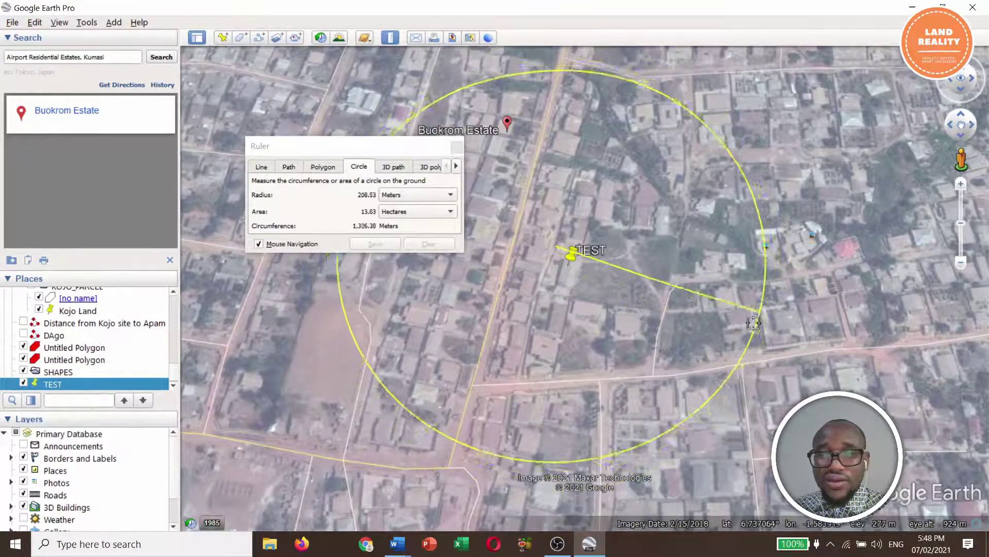
{"action": "left_click", "coordinate": [758, 365]}
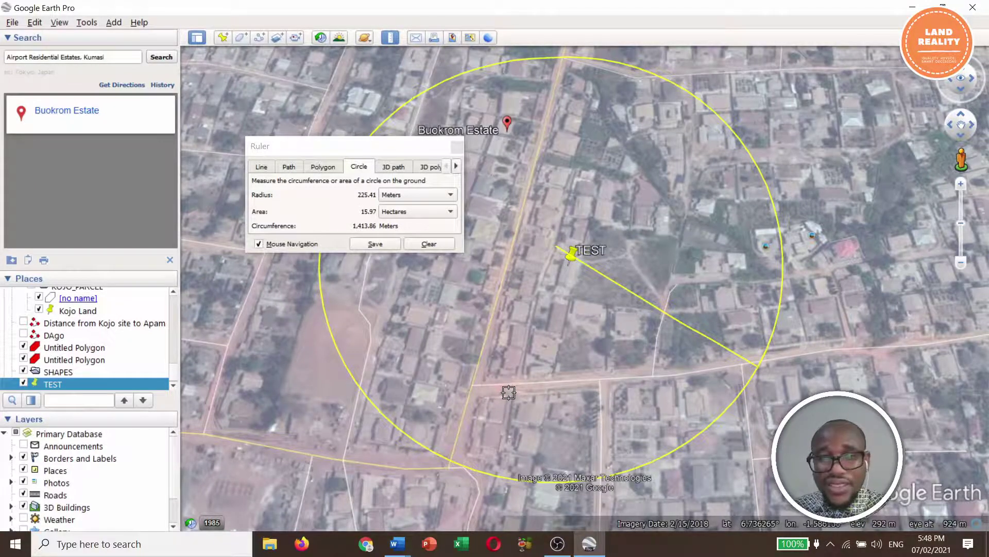
Save the measured circle as a path named CIRCLE 1
{"action": "left_click", "coordinate": [375, 244]}
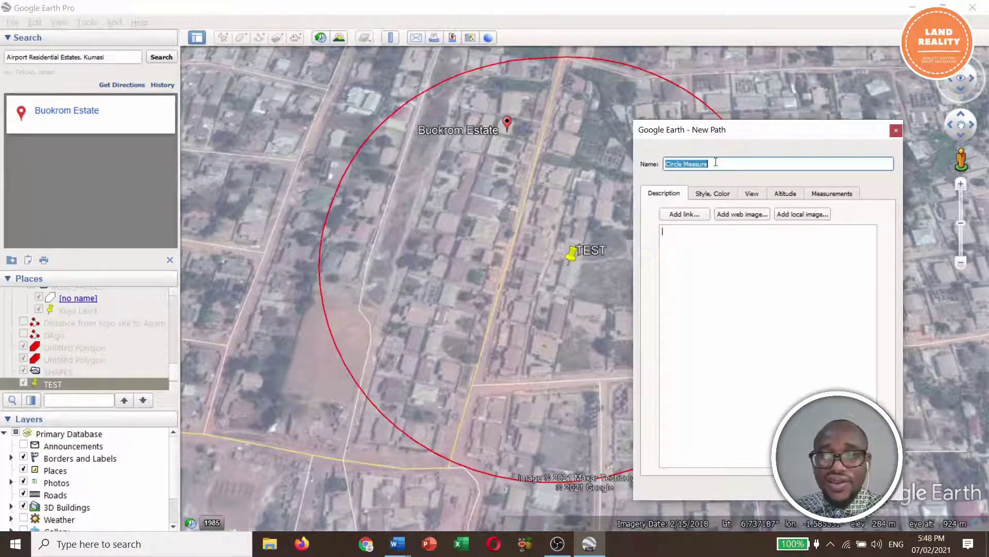
{"action": "key", "text": "BackSpace"}
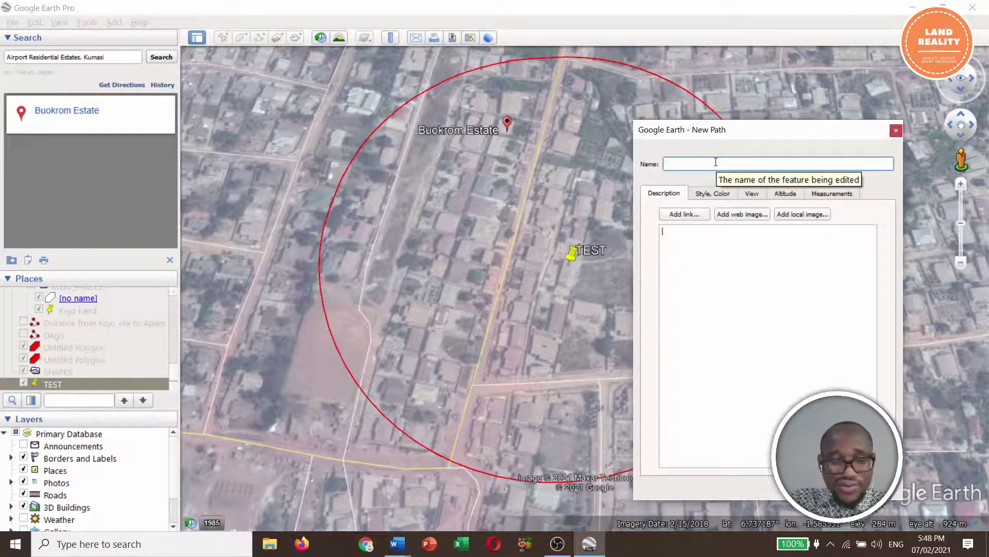
{"action": "type", "text": "CIRCLE 1"}
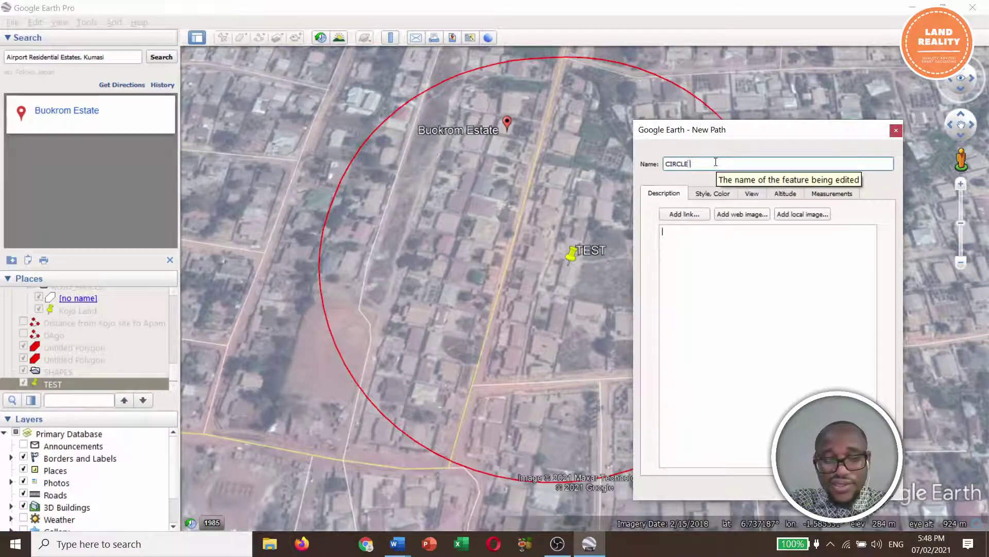
{"action": "left_click", "coordinate": [779, 369]}
Keep the CIRCLE 1 outline red and raise its line width three steps
{"action": "left_click", "coordinate": [710, 195]}
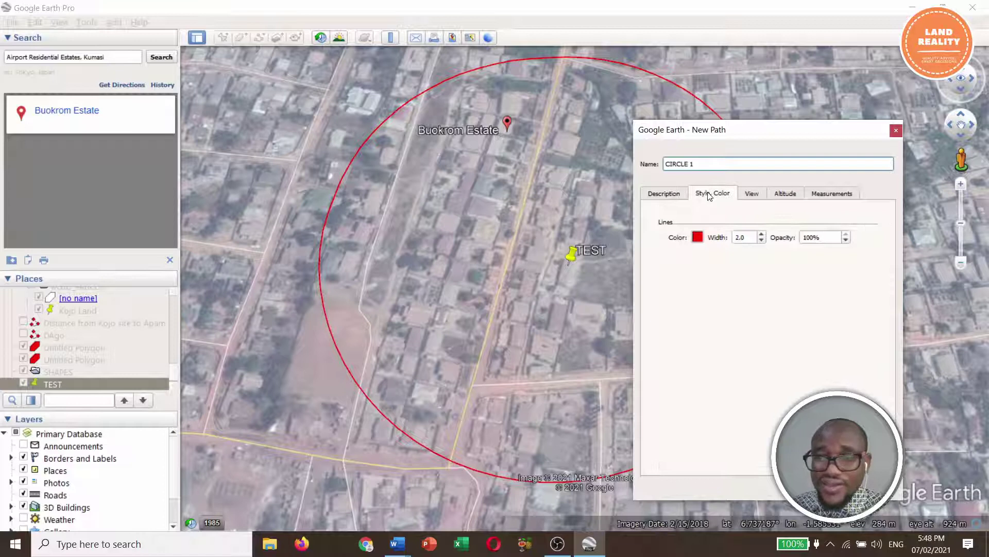
{"action": "left_click", "coordinate": [698, 239]}
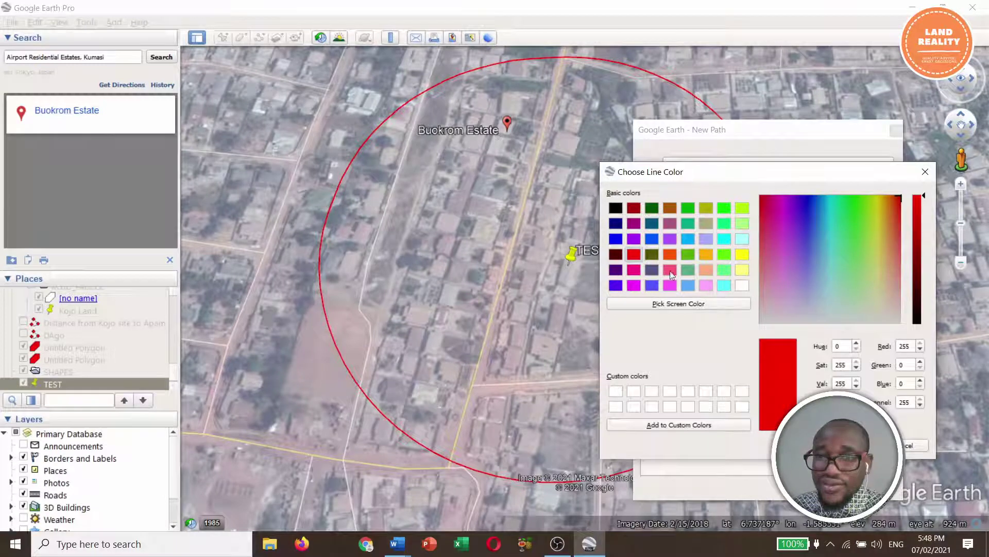
{"action": "key", "text": "Return"}
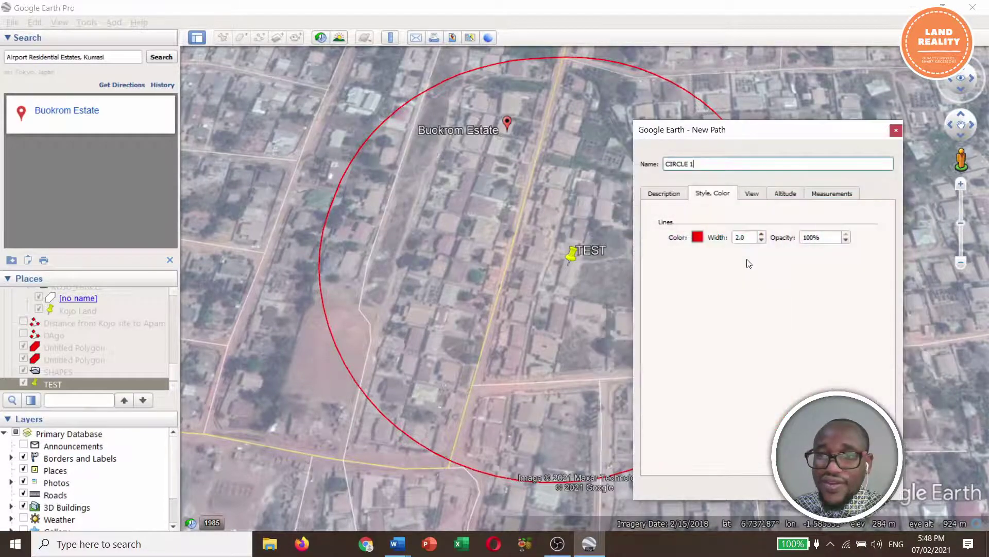
{"action": "left_click", "coordinate": [761, 235]}
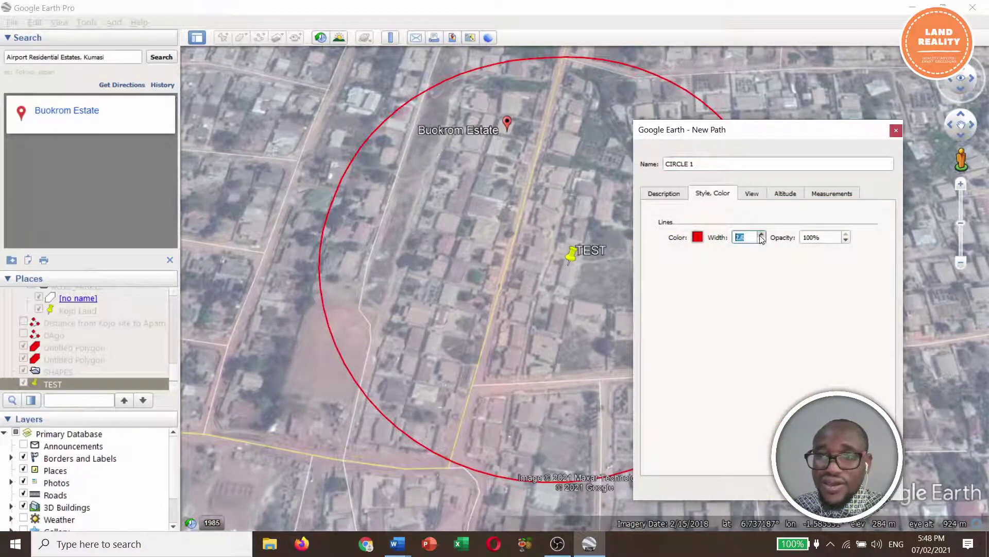
{"action": "left_click", "coordinate": [761, 235]}
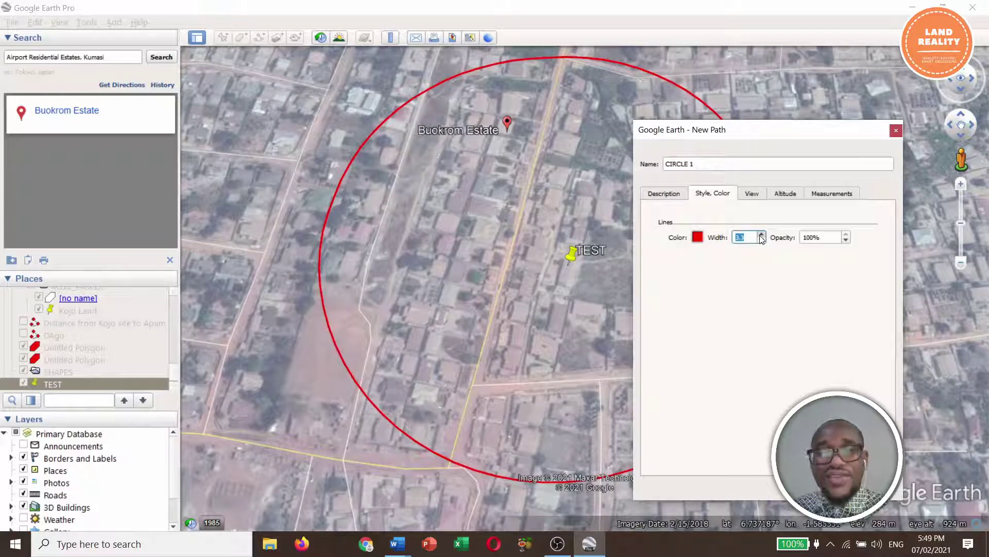
{"action": "left_click", "coordinate": [761, 235]}
{"action": "left_click", "coordinate": [762, 235]}
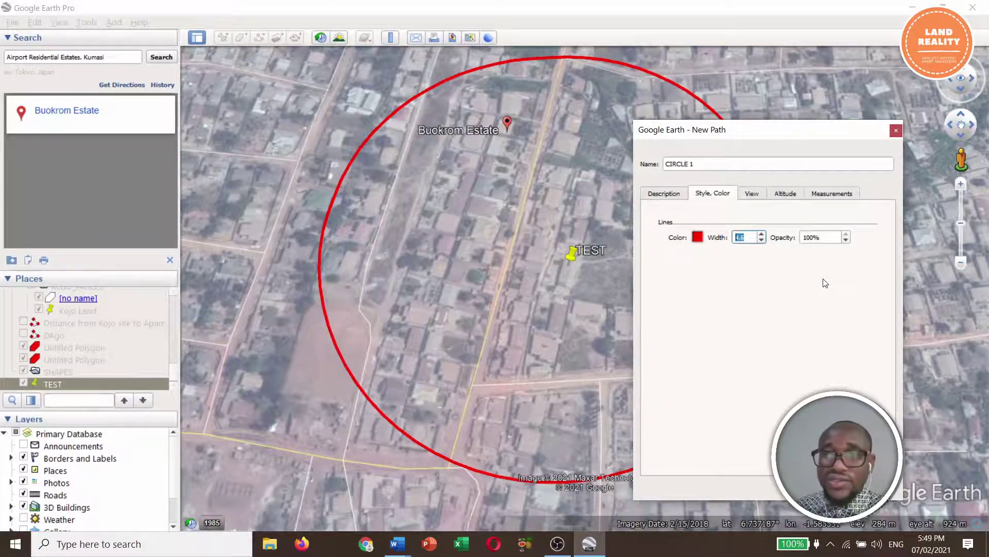
Show CIRCLE 1's length in Kilometers and save it to Temporary Places
{"action": "left_click", "coordinate": [759, 198]}
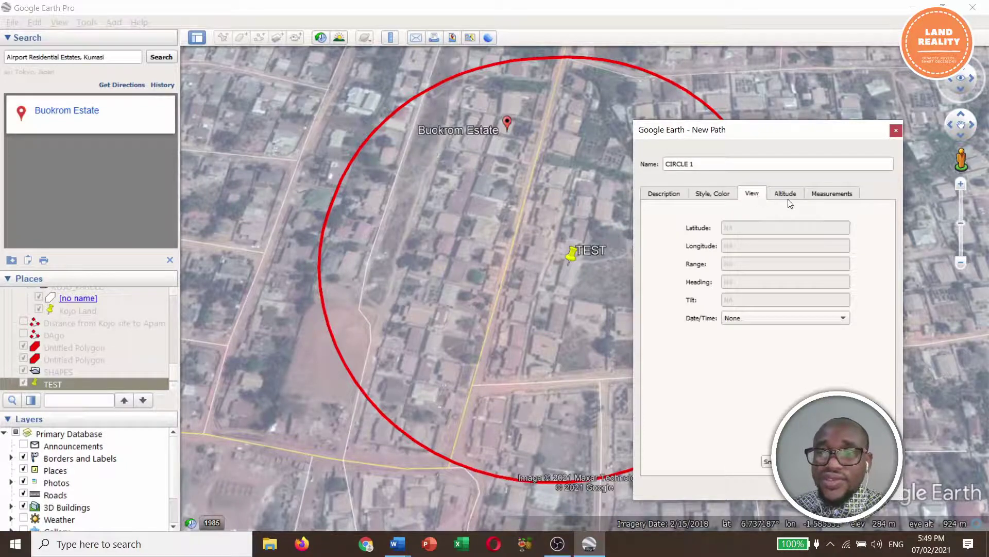
{"action": "left_click", "coordinate": [788, 198]}
{"action": "left_click", "coordinate": [827, 199]}
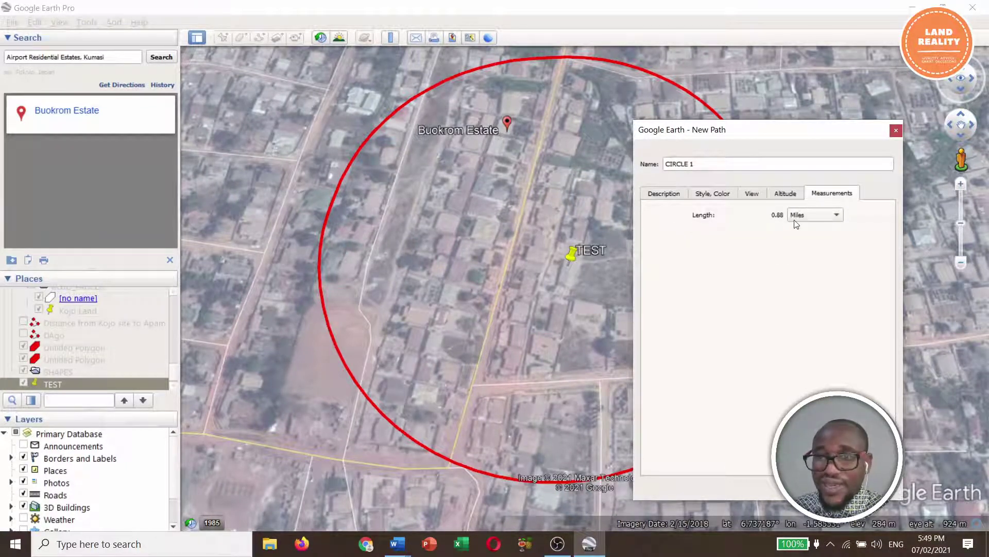
{"action": "left_click", "coordinate": [837, 215]}
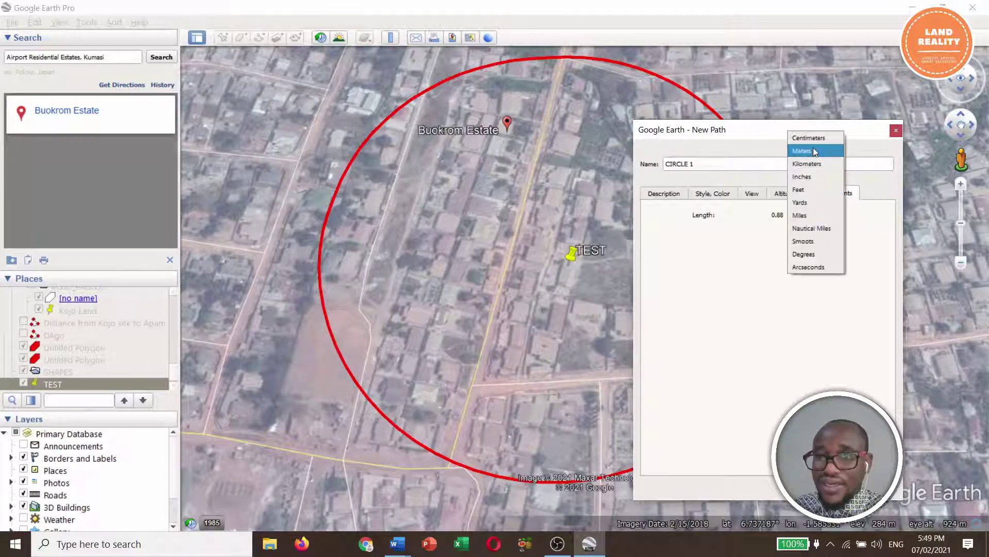
{"action": "left_click", "coordinate": [812, 164]}
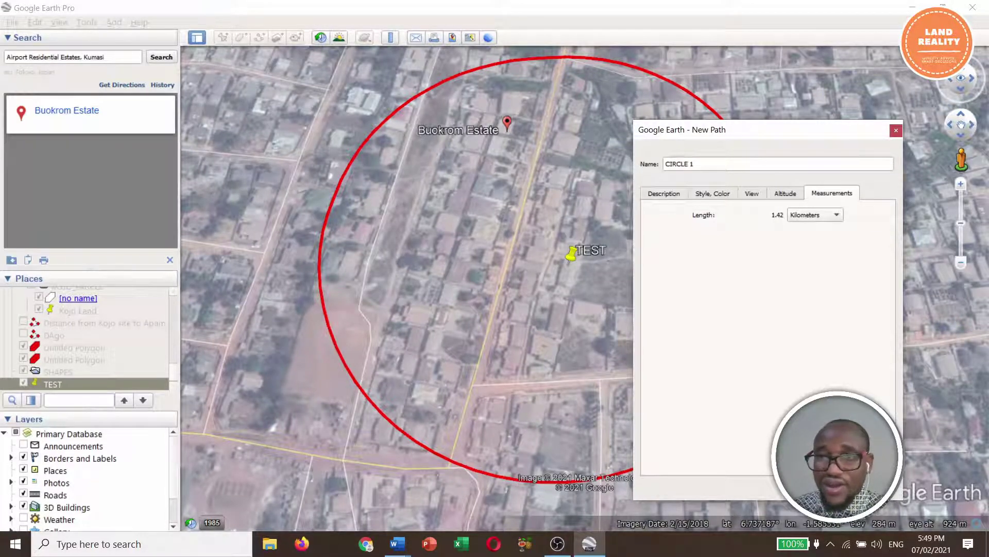
{"action": "left_click", "coordinate": [845, 489]}
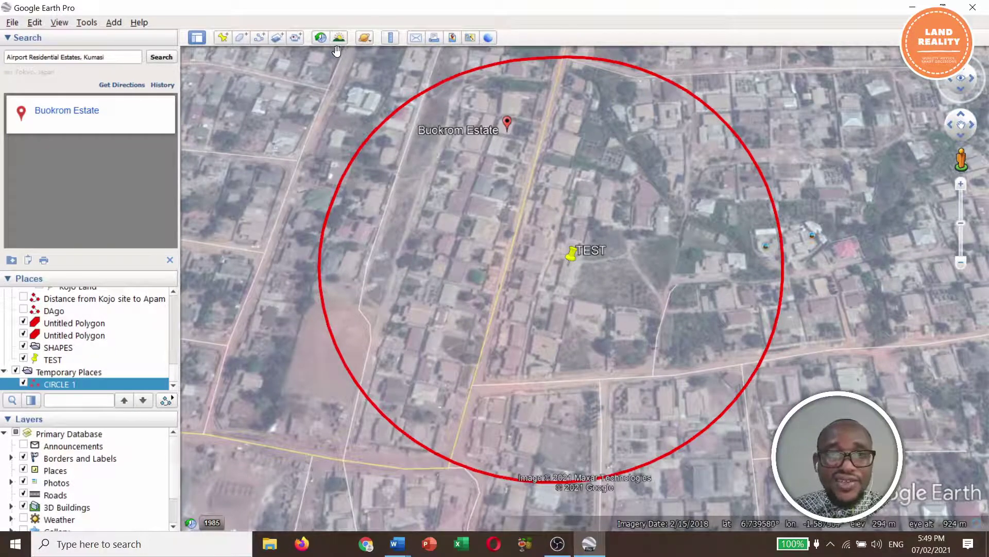
Measure a second circle around TEST with a 145.84 m radius and save it as a path
{"action": "left_click", "coordinate": [393, 39]}
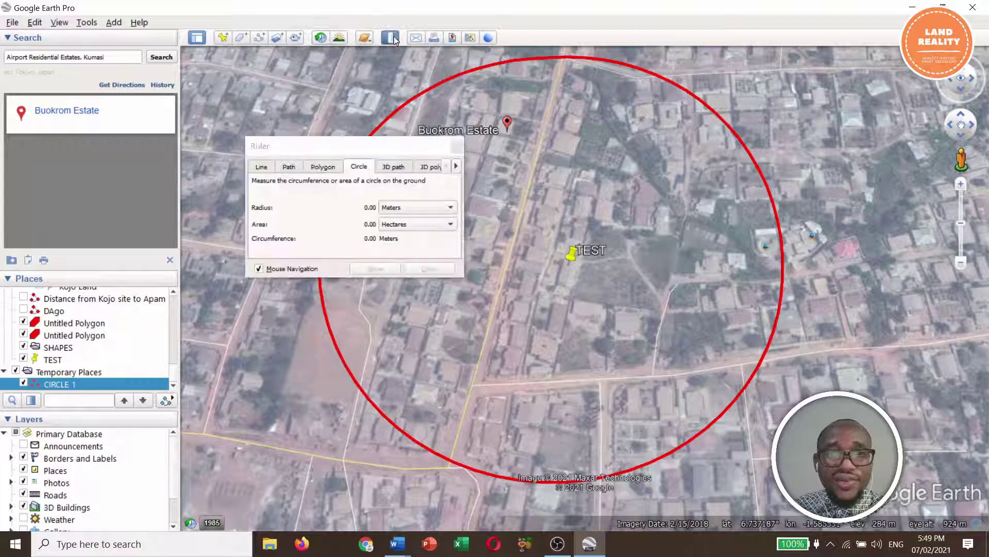
{"action": "left_click", "coordinate": [437, 207]}
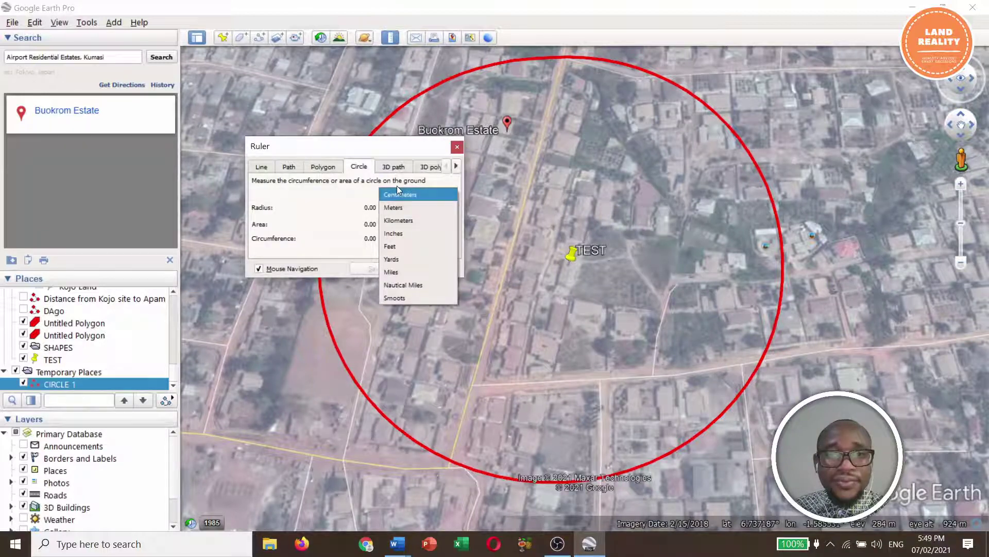
{"action": "left_click", "coordinate": [397, 187]}
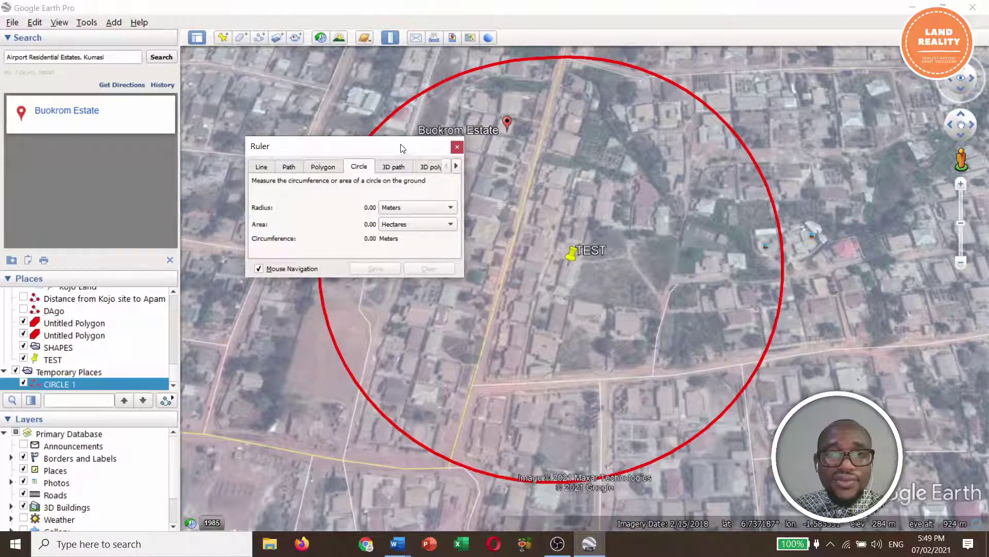
{"action": "left_click_drag", "start_coordinate": [402, 149], "coordinate": [339, 125]}
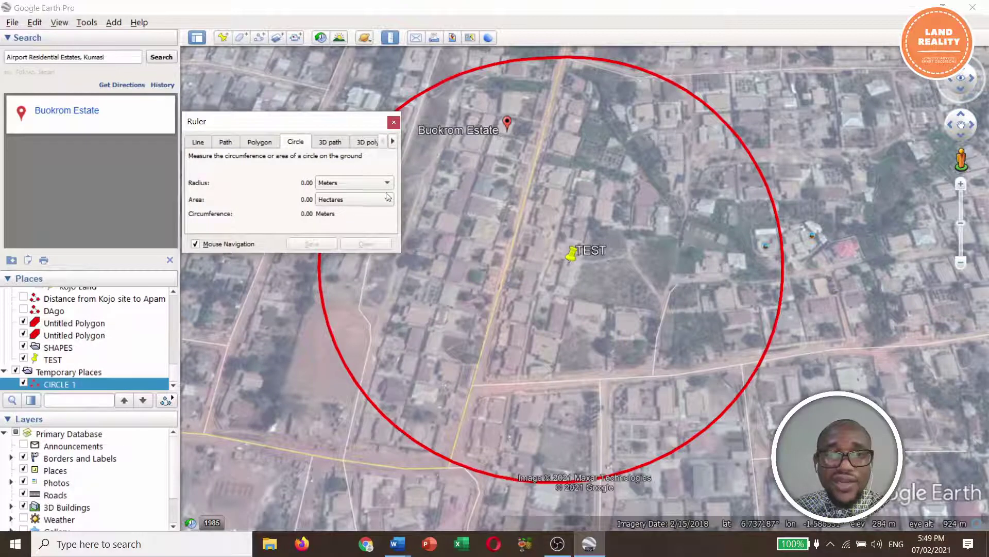
{"action": "left_click", "coordinate": [548, 241]}
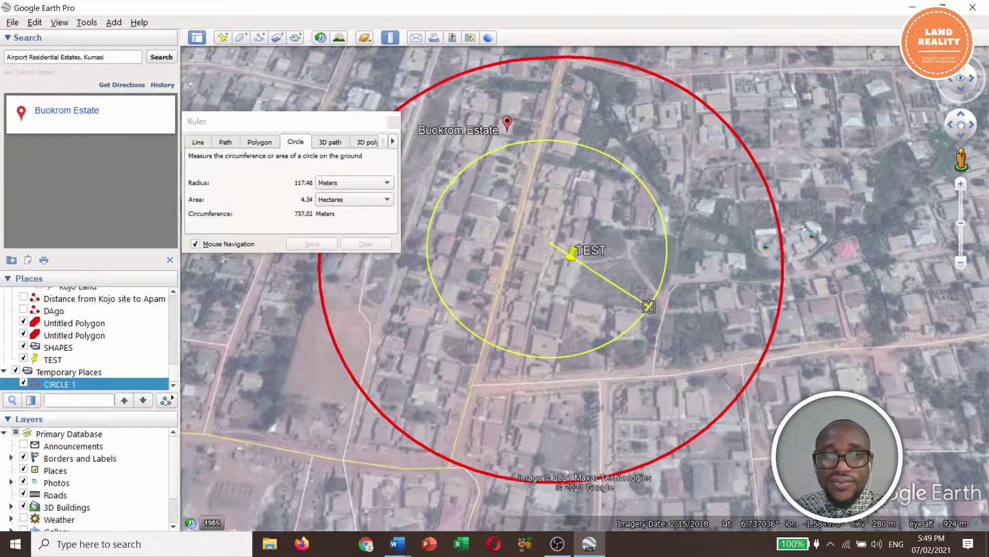
{"action": "left_click", "coordinate": [673, 322]}
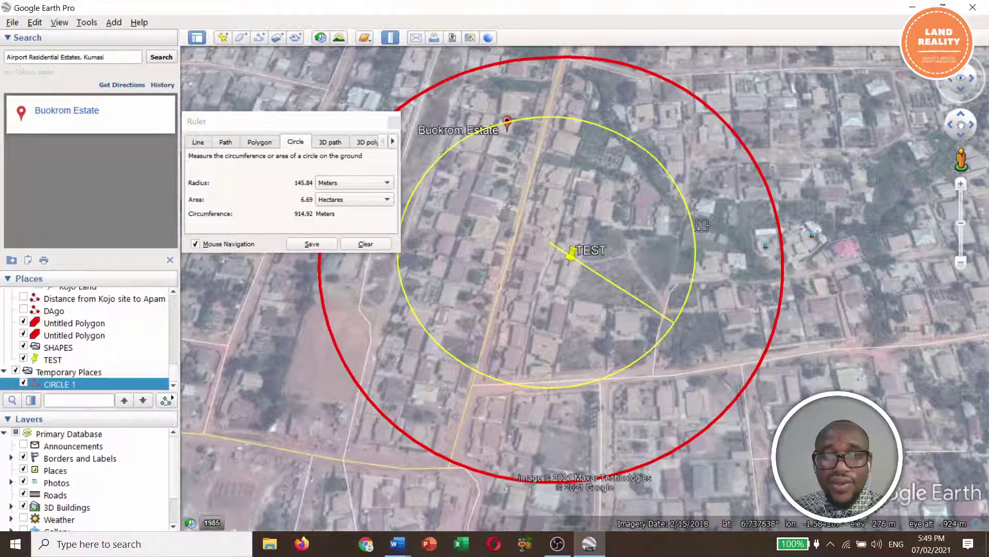
{"action": "left_click", "coordinate": [311, 244]}
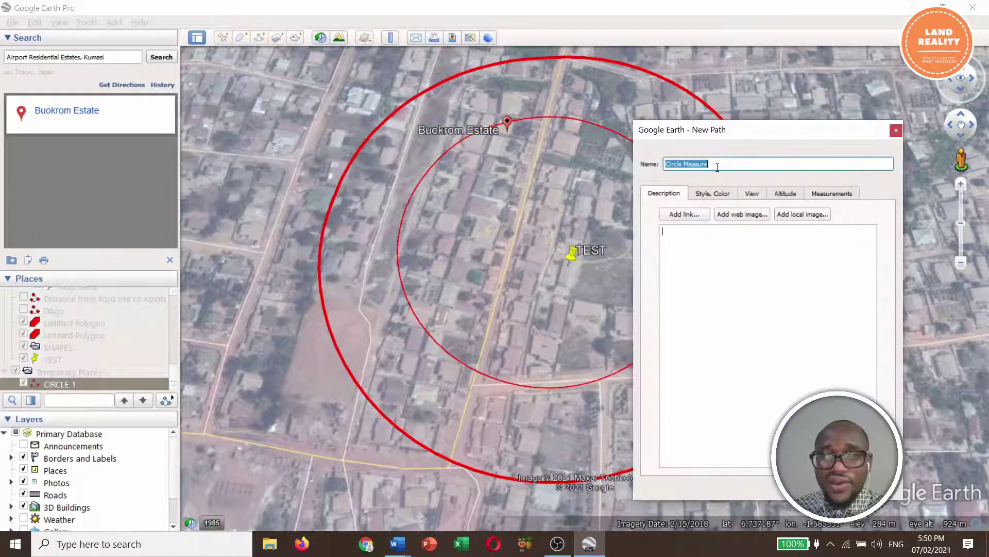
Rename the new path to Circle2
{"action": "left_click", "coordinate": [717, 168]}
{"action": "key", "text": "BackSpace"}
{"action": "key", "text": "BackSpace"}
{"action": "key", "text": "BackSpace"}
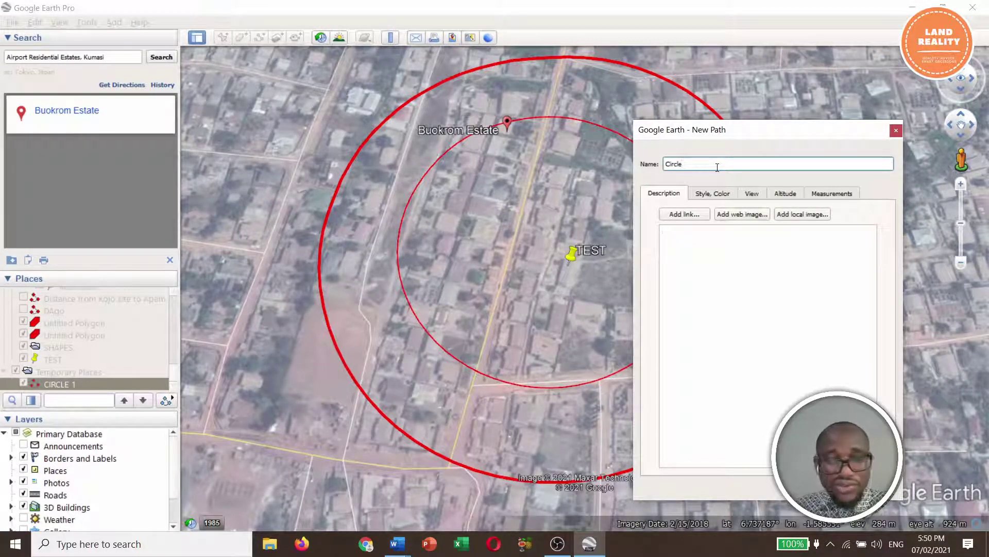
{"action": "type", "text": "2"}
Make the Circle2 outline yellow with a line width of 4.5
{"action": "left_click", "coordinate": [721, 197]}
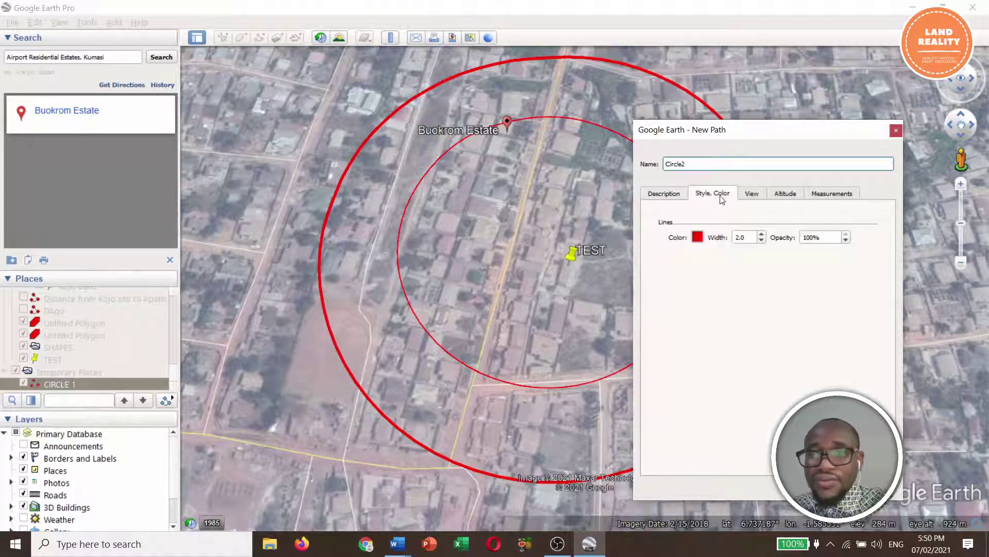
{"action": "left_click", "coordinate": [761, 233]}
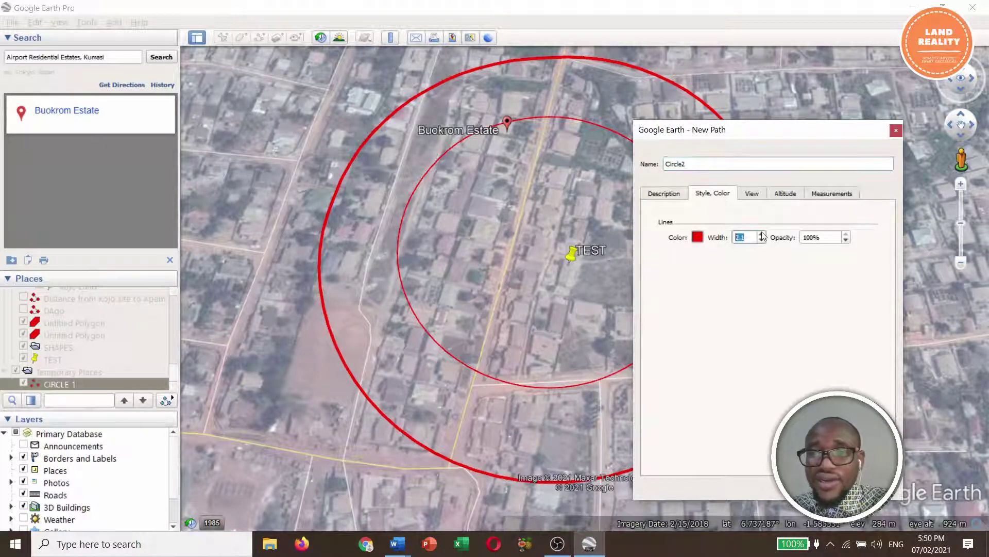
{"action": "left_click", "coordinate": [761, 234]}
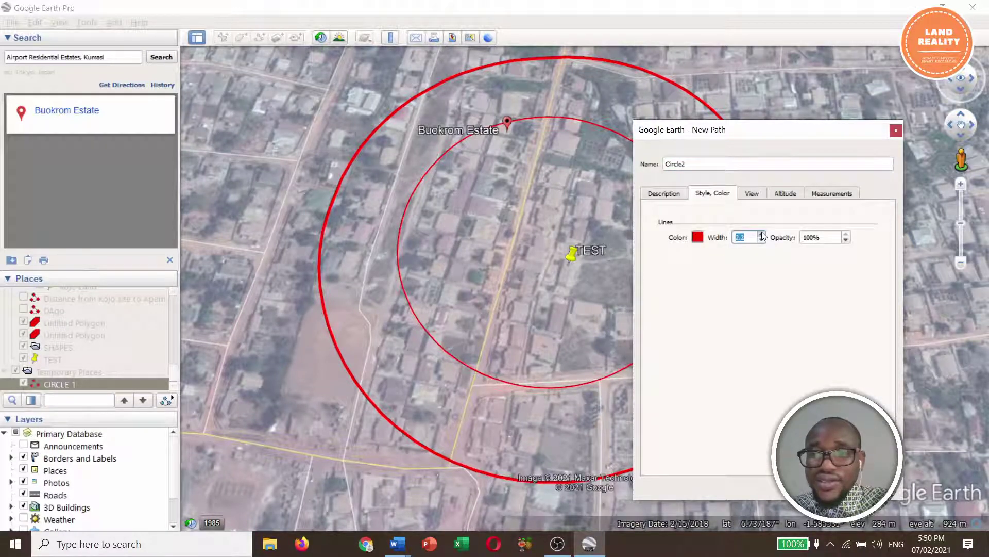
{"action": "left_click", "coordinate": [697, 238]}
{"action": "left_click", "coordinate": [742, 255]}
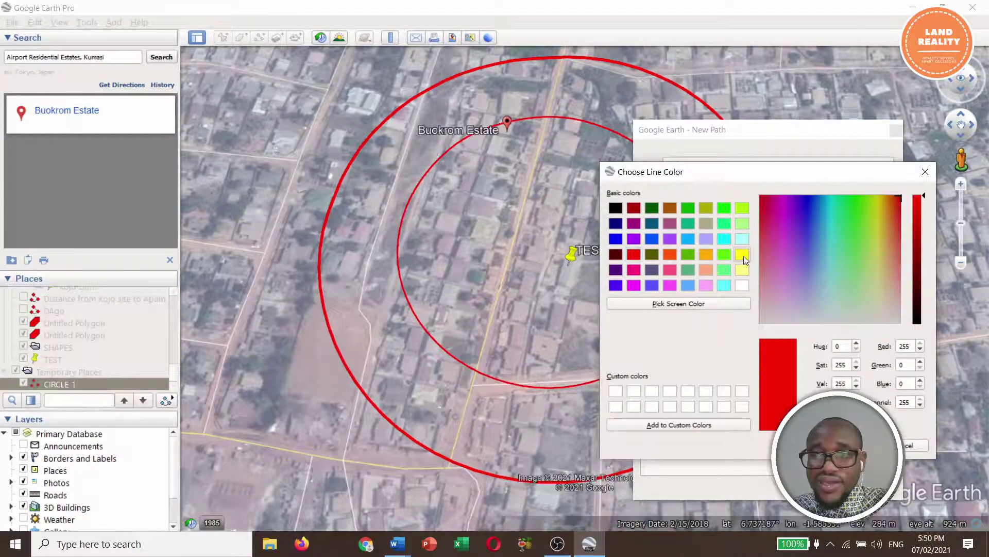
{"action": "key", "text": "Return"}
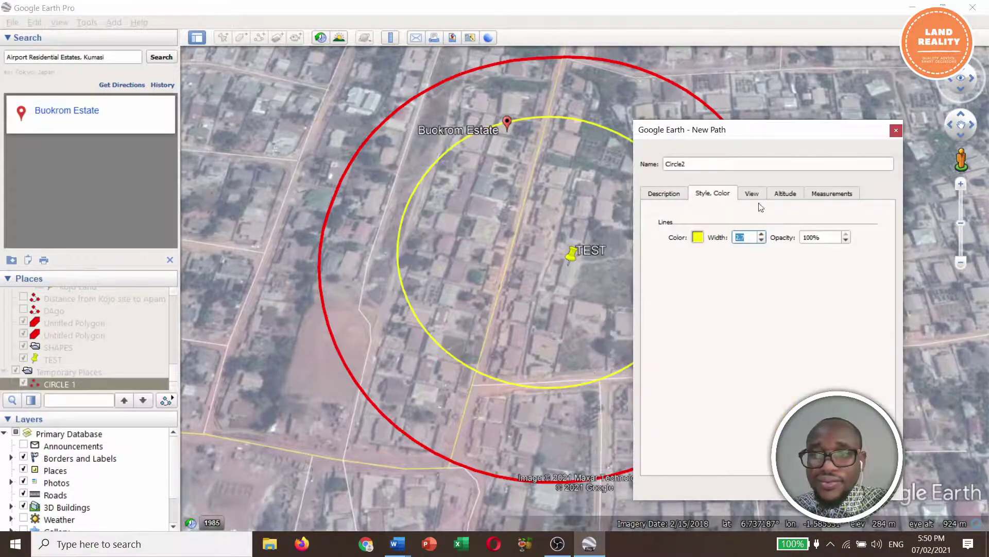
{"action": "left_click", "coordinate": [762, 234]}
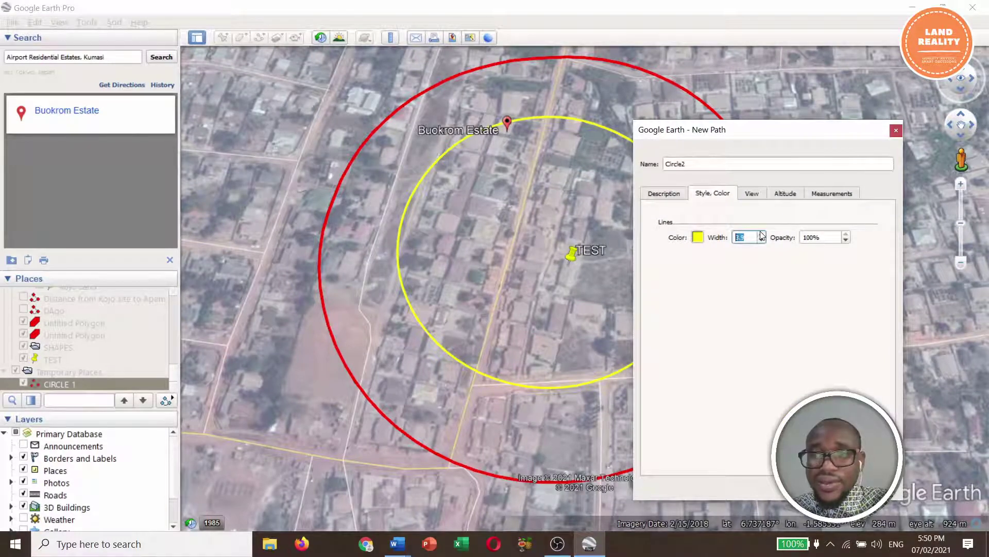
{"action": "left_click", "coordinate": [762, 233]}
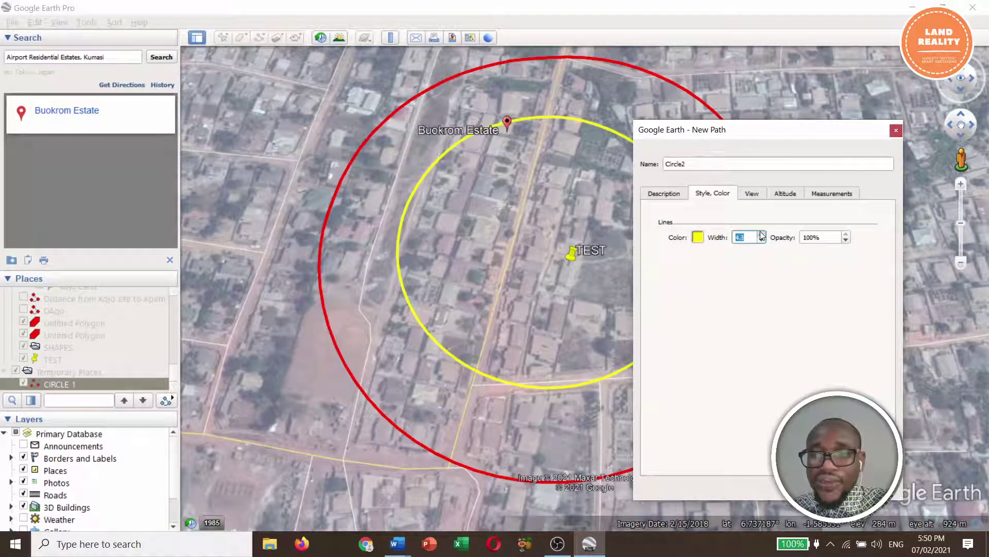
Review the View, Altitude and Measurements tabs, then create the Circle2 path
{"action": "left_click", "coordinate": [757, 194]}
{"action": "left_click", "coordinate": [774, 195]}
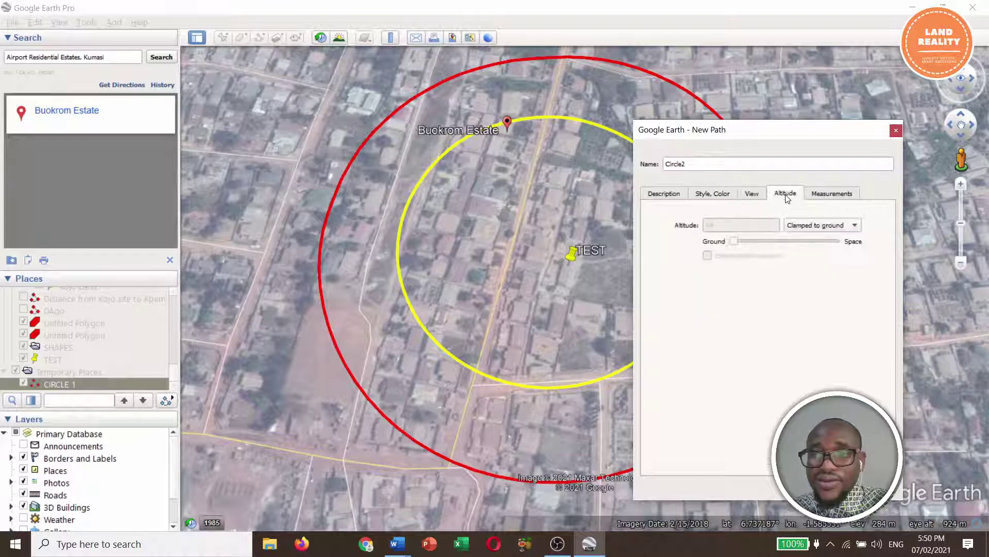
{"action": "left_click", "coordinate": [829, 194]}
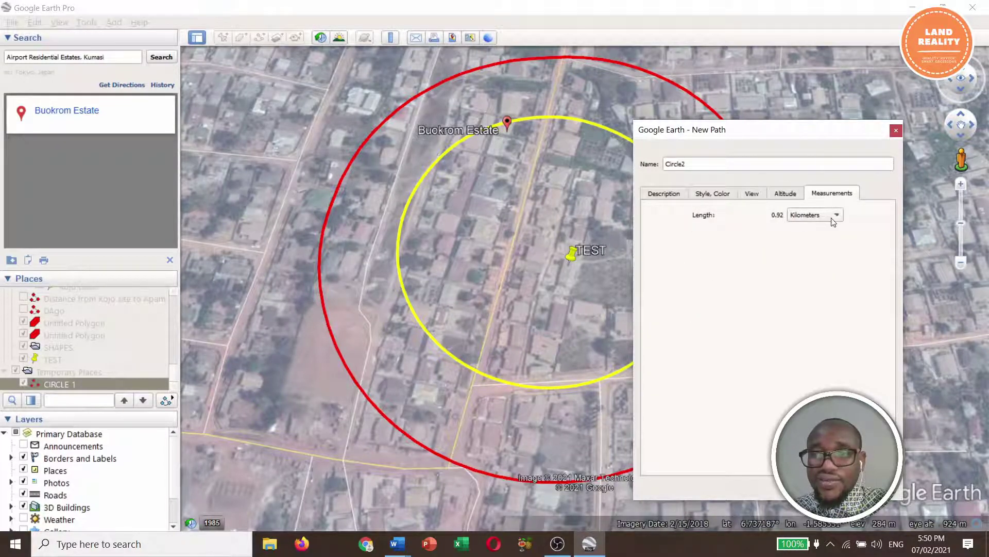
{"action": "left_click", "coordinate": [671, 196]}
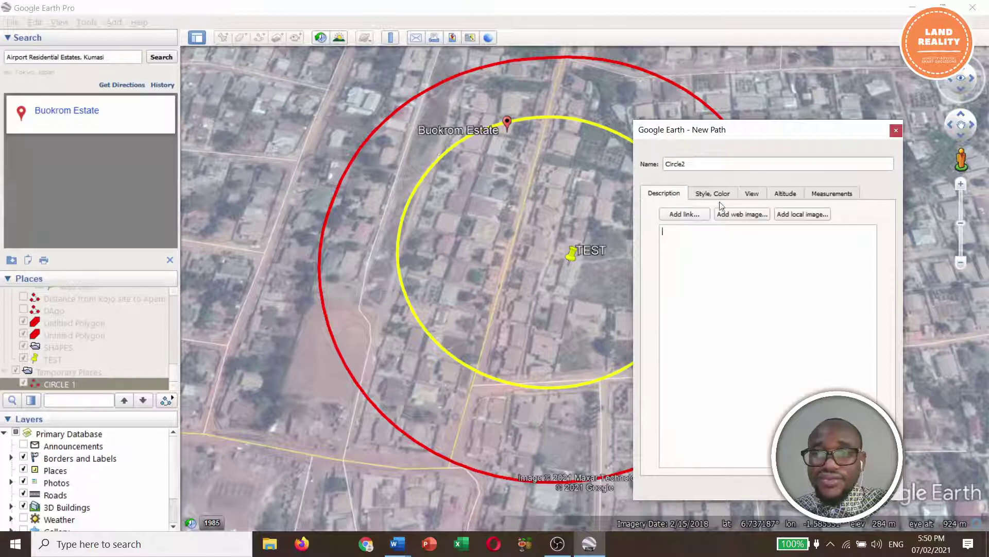
{"action": "left_click", "coordinate": [720, 198]}
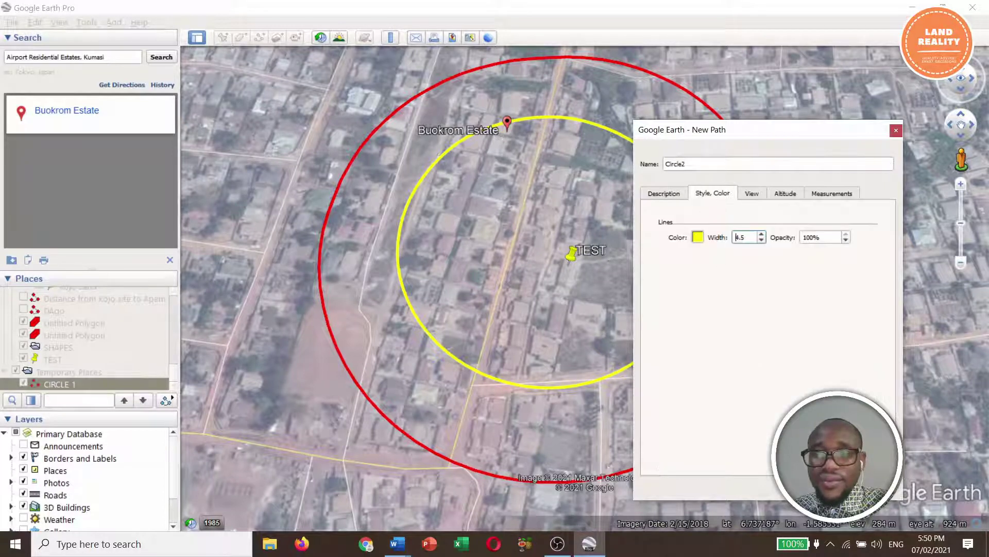
{"action": "key", "text": "Return"}
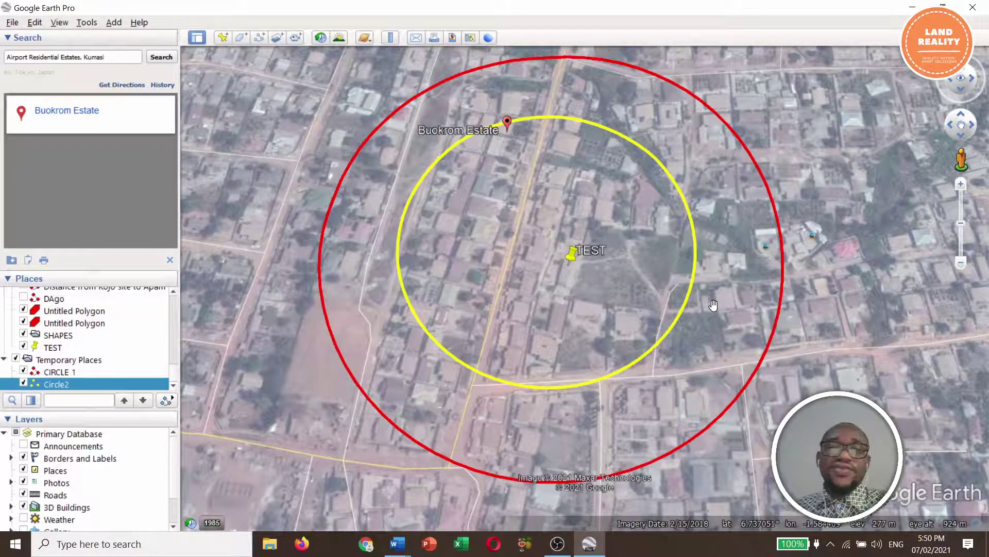
Zoom until both circles around TEST fit, then select the Temporary Places folder
{"action": "scroll", "coordinate": [727, 249], "scroll_direction": "down", "scroll_amount": 3}
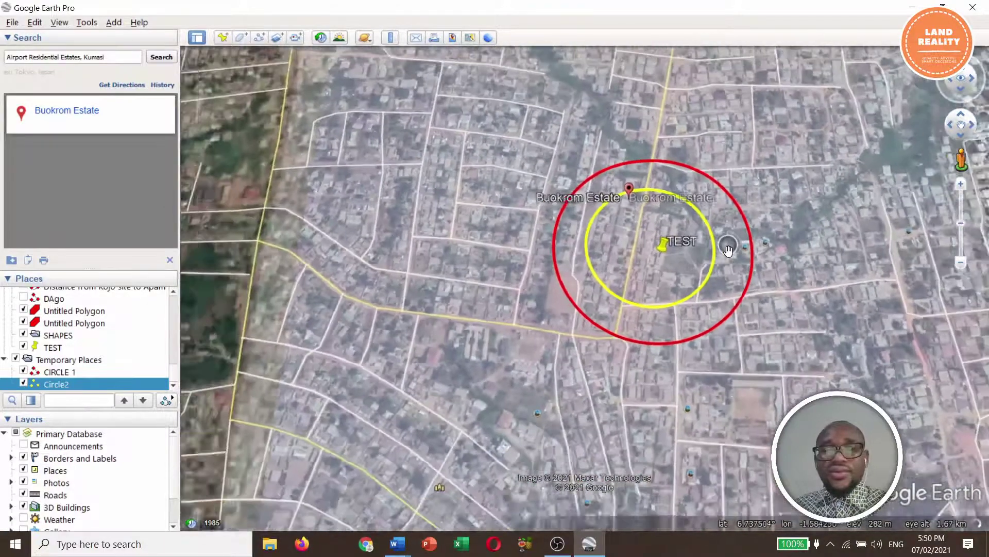
{"action": "scroll", "coordinate": [746, 250], "scroll_direction": "up", "scroll_amount": 3}
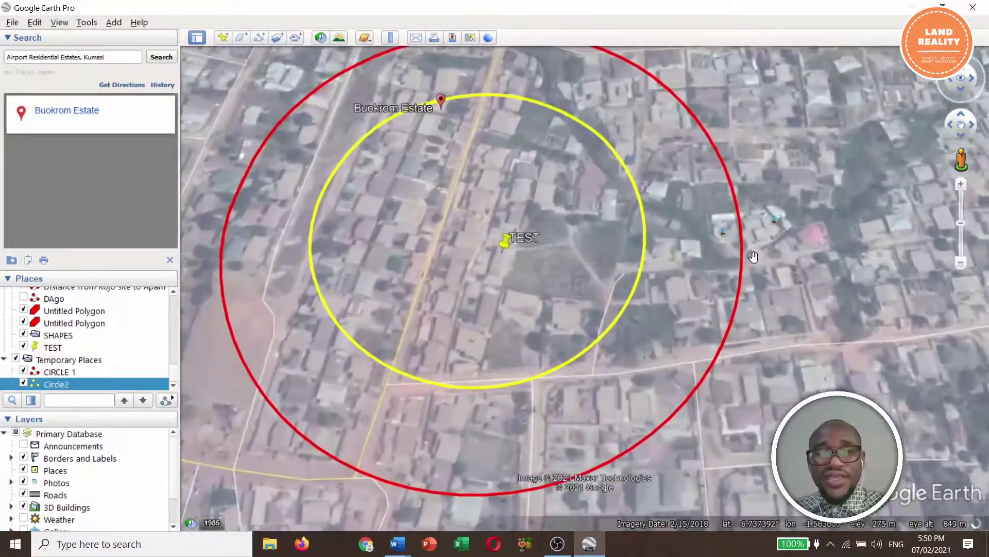
{"action": "scroll", "coordinate": [685, 214], "scroll_direction": "down", "scroll_amount": 2}
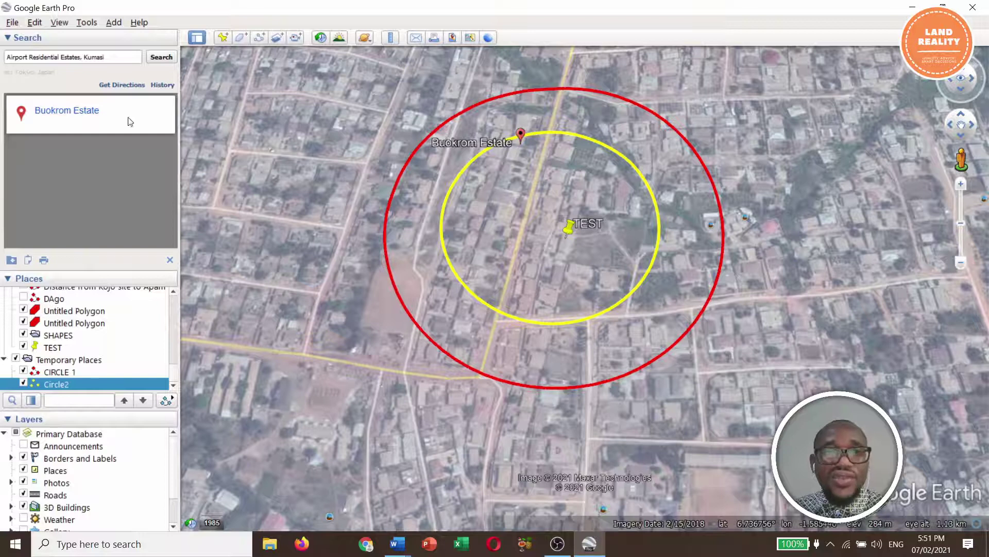
{"action": "left_click", "coordinate": [78, 361]}
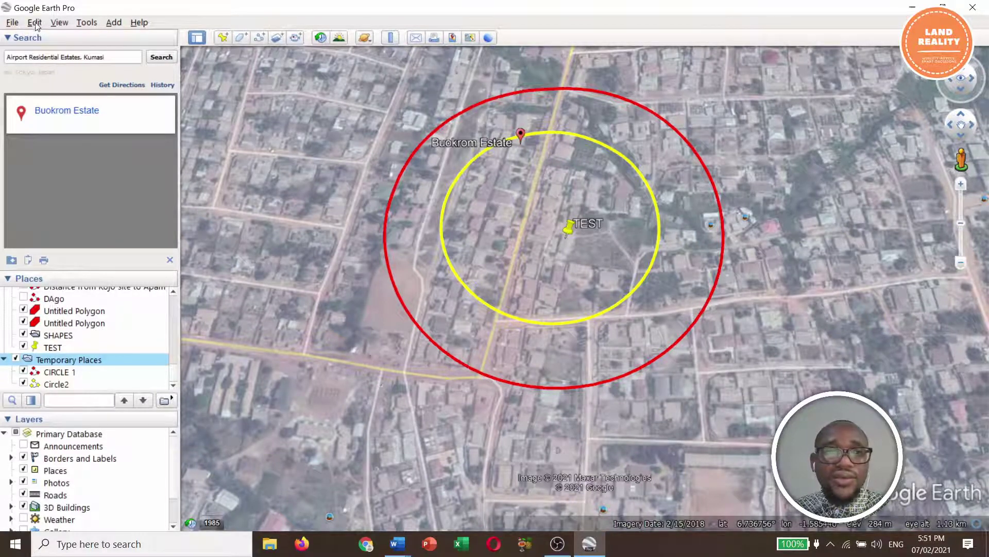
Start a Save Image map layout of the current view from the File > Save menu
{"action": "left_click", "coordinate": [59, 23]}
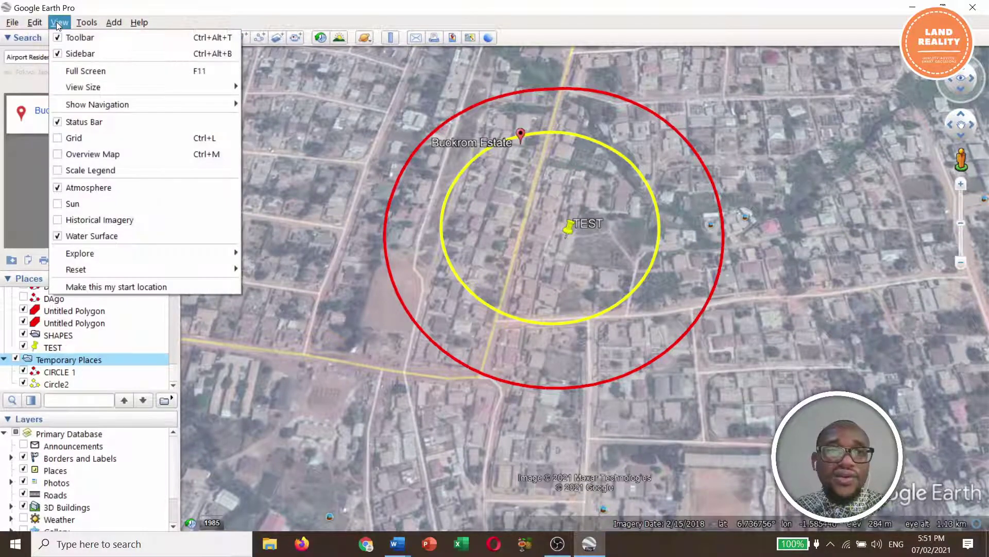
{"action": "left_click", "coordinate": [21, 24]}
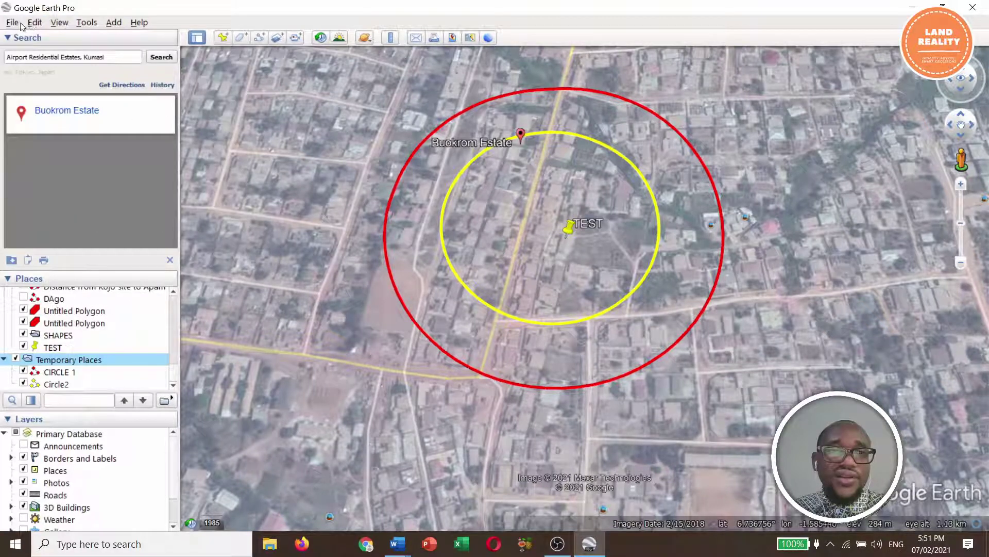
{"action": "left_click", "coordinate": [20, 24]}
{"action": "mouse_move", "coordinate": [52, 54]}
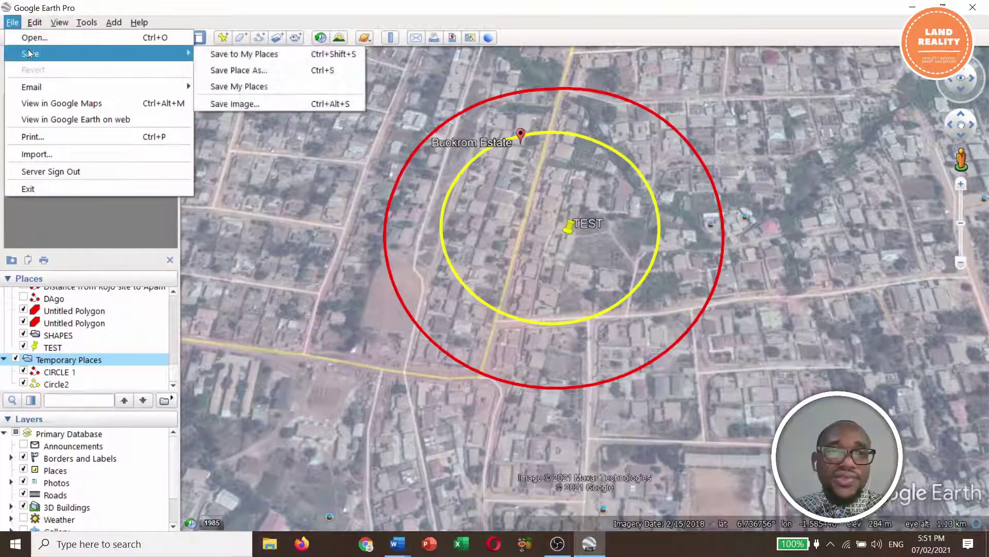
{"action": "left_click", "coordinate": [226, 110]}
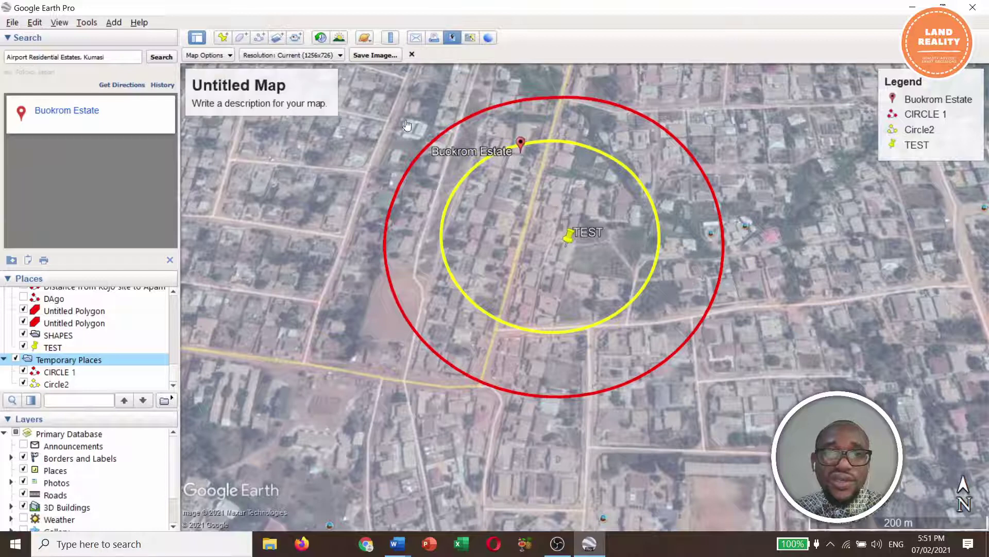
Title the map CIRCLES and adjust the view to show the legend
{"action": "left_click", "coordinate": [261, 87]}
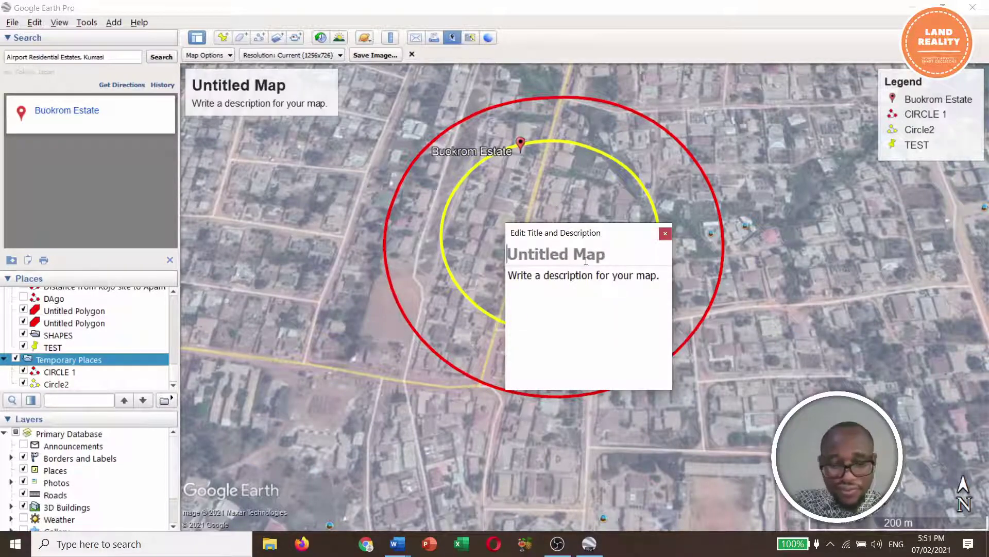
{"action": "type", "text": "CIRCLES"}
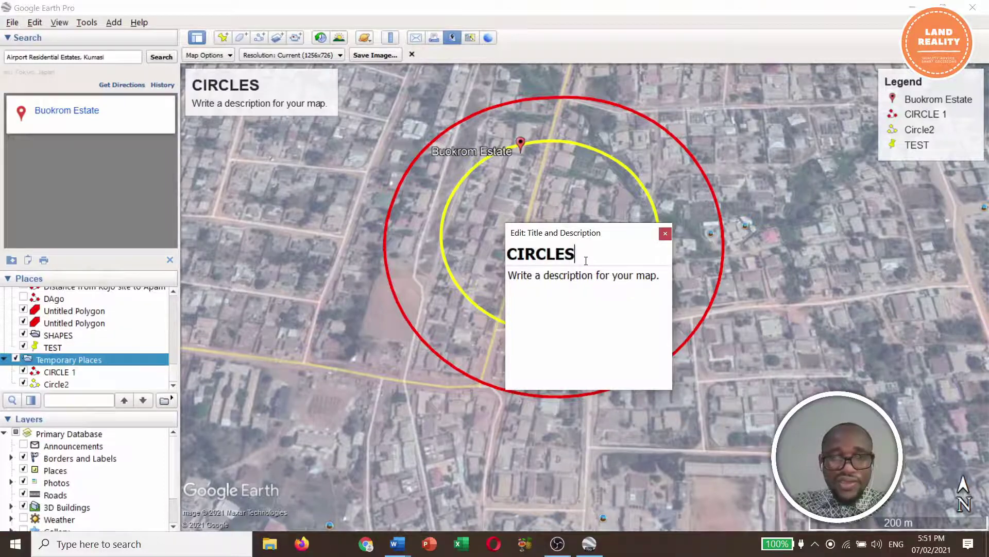
{"action": "left_click", "coordinate": [609, 223]}
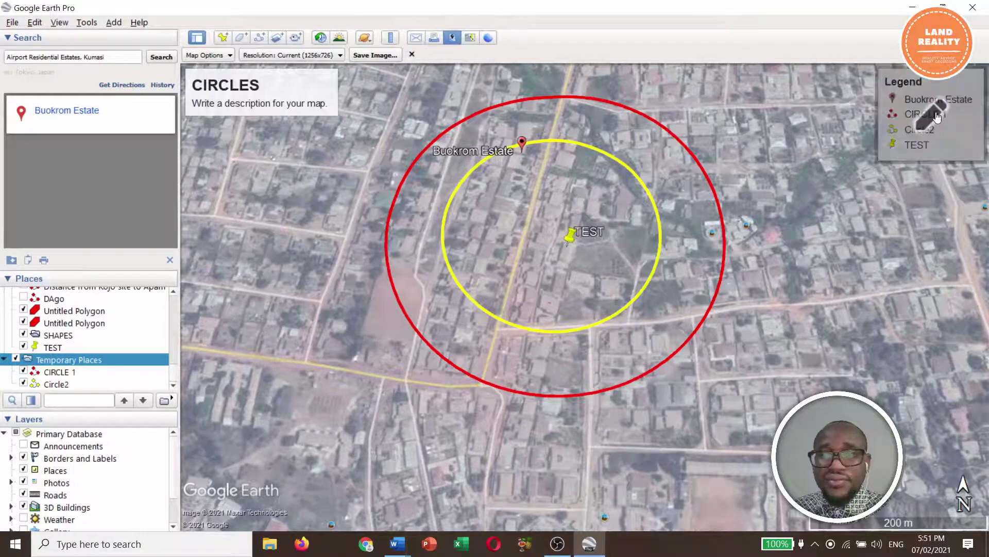
{"action": "scroll", "coordinate": [823, 263], "scroll_direction": "down", "scroll_amount": 1}
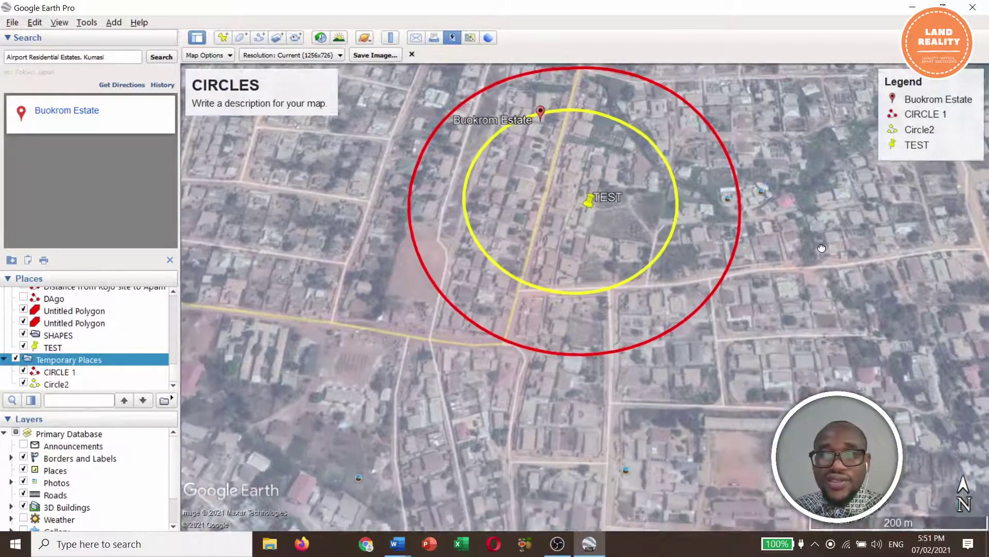
Save the map image to the Desktop as CIRCLE, JPEG Image type
{"action": "left_click", "coordinate": [381, 58]}
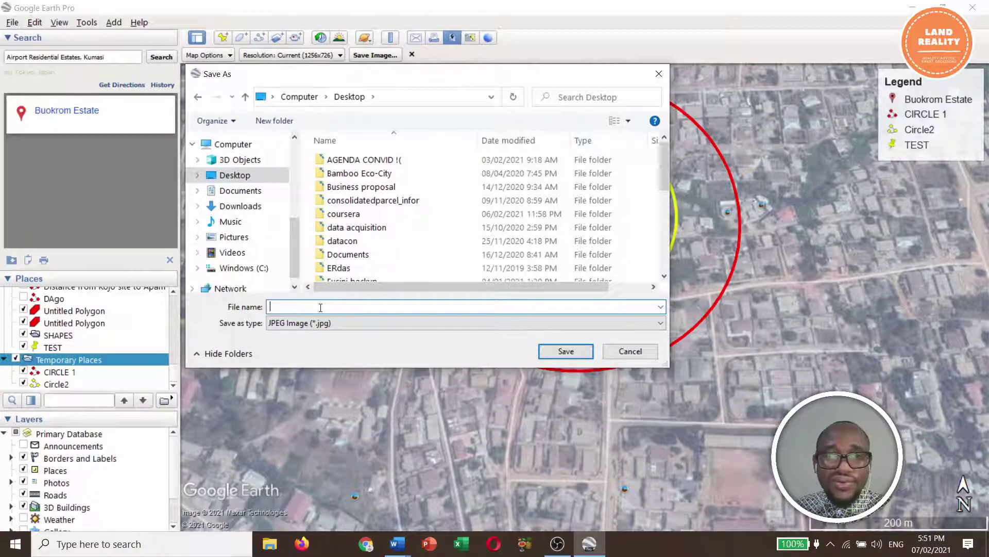
{"action": "type", "text": "Cl"}
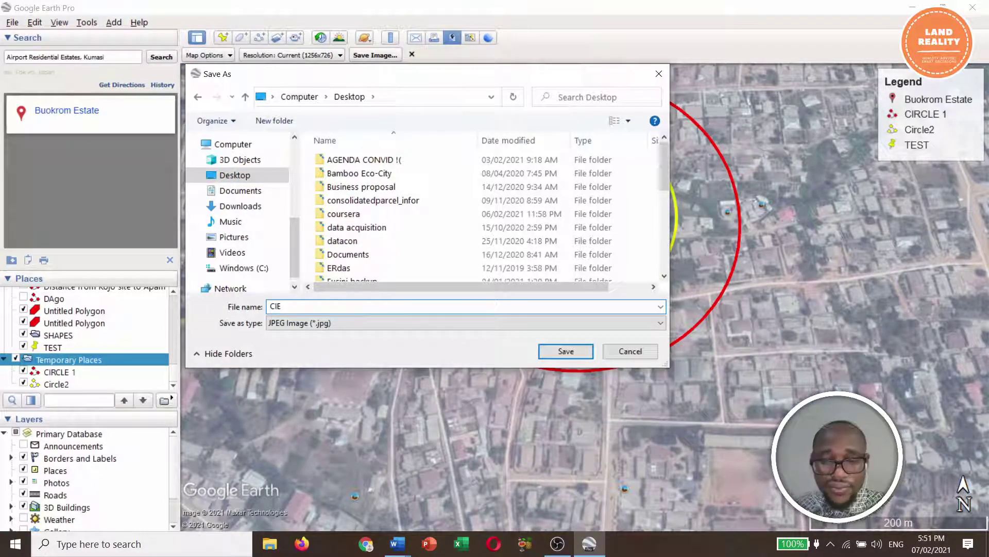
{"action": "type", "text": "E"}
{"action": "key", "text": "BackSpace"}
{"action": "type", "text": "R"}
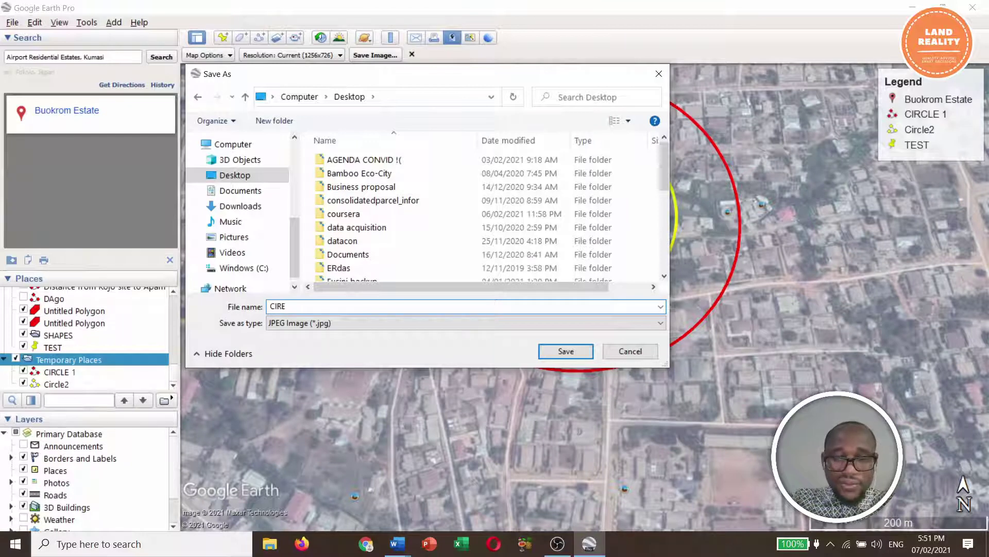
{"action": "type", "text": "CL"}
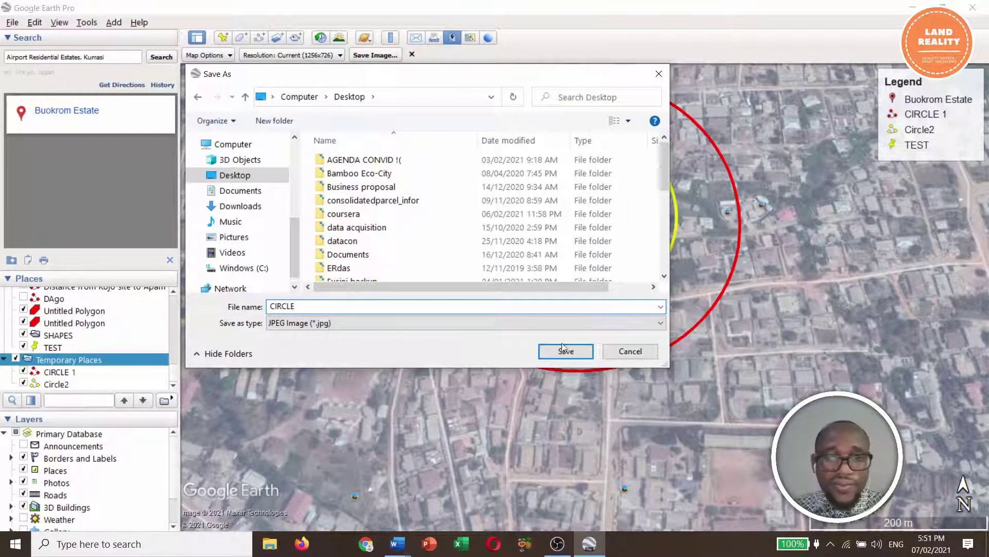
{"action": "left_click", "coordinate": [565, 351]}
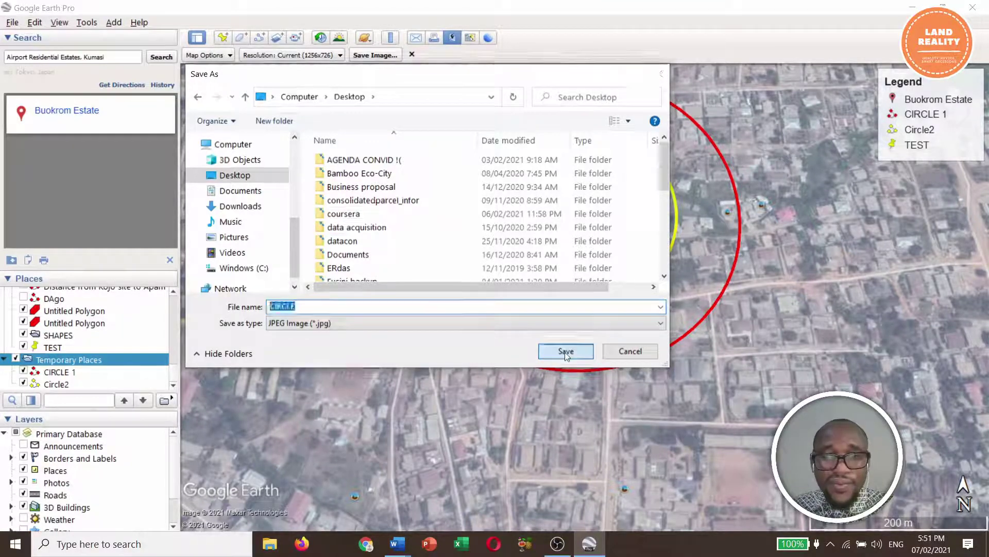
Minimize Google Earth and open CIRCLE.jpg from the desktop to view it
{"action": "left_click", "coordinate": [913, 8]}
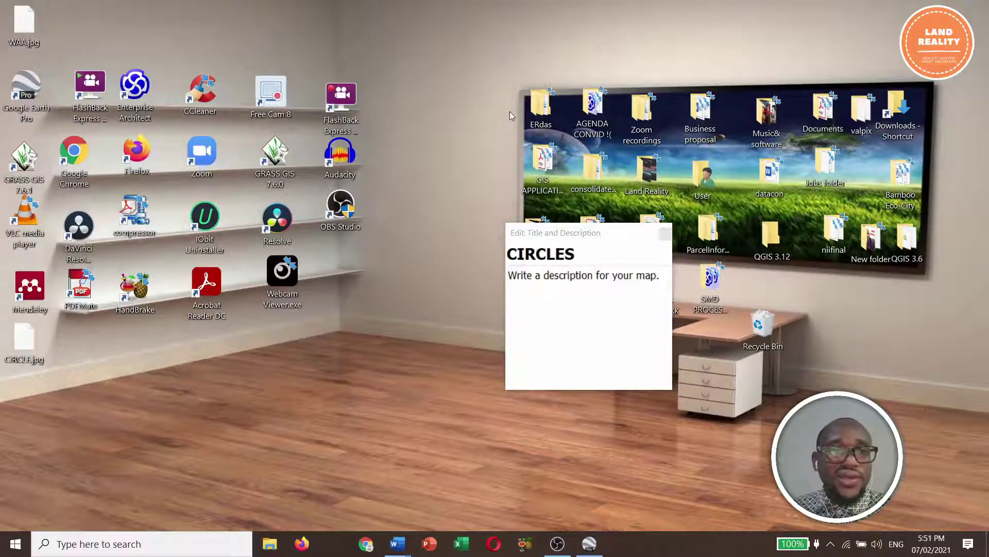
{"action": "double_click", "coordinate": [31, 345]}
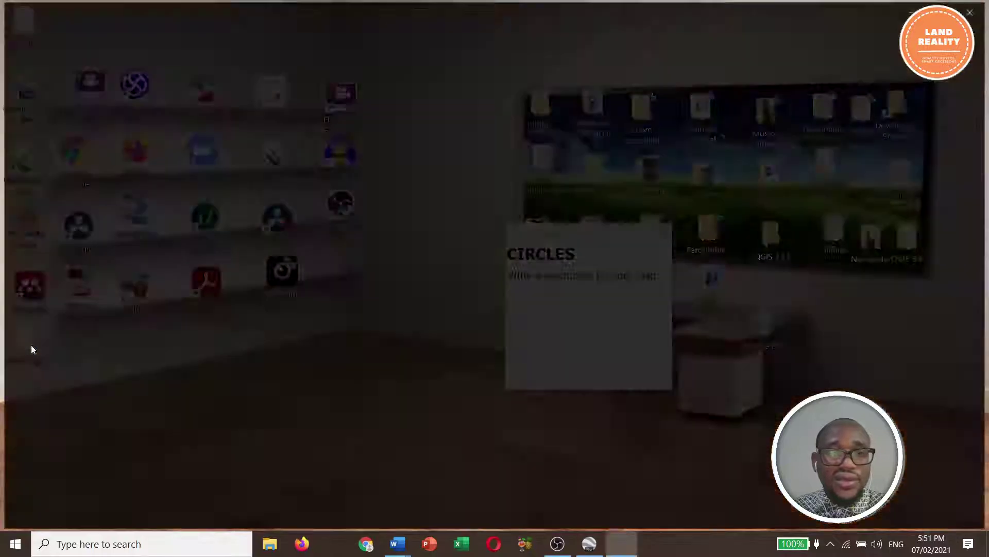